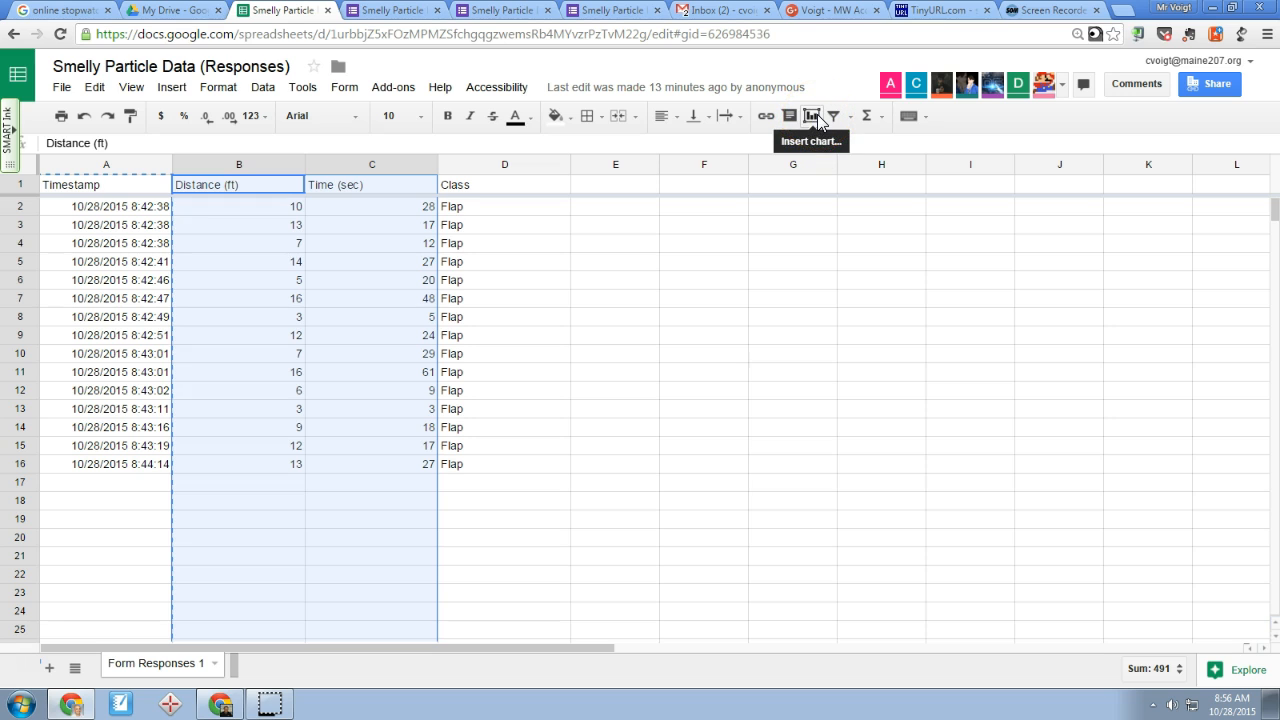
Insert a scatter chart of the selected Distance (ft) and Time (sec) columns into the sheet
left_click(172, 88)
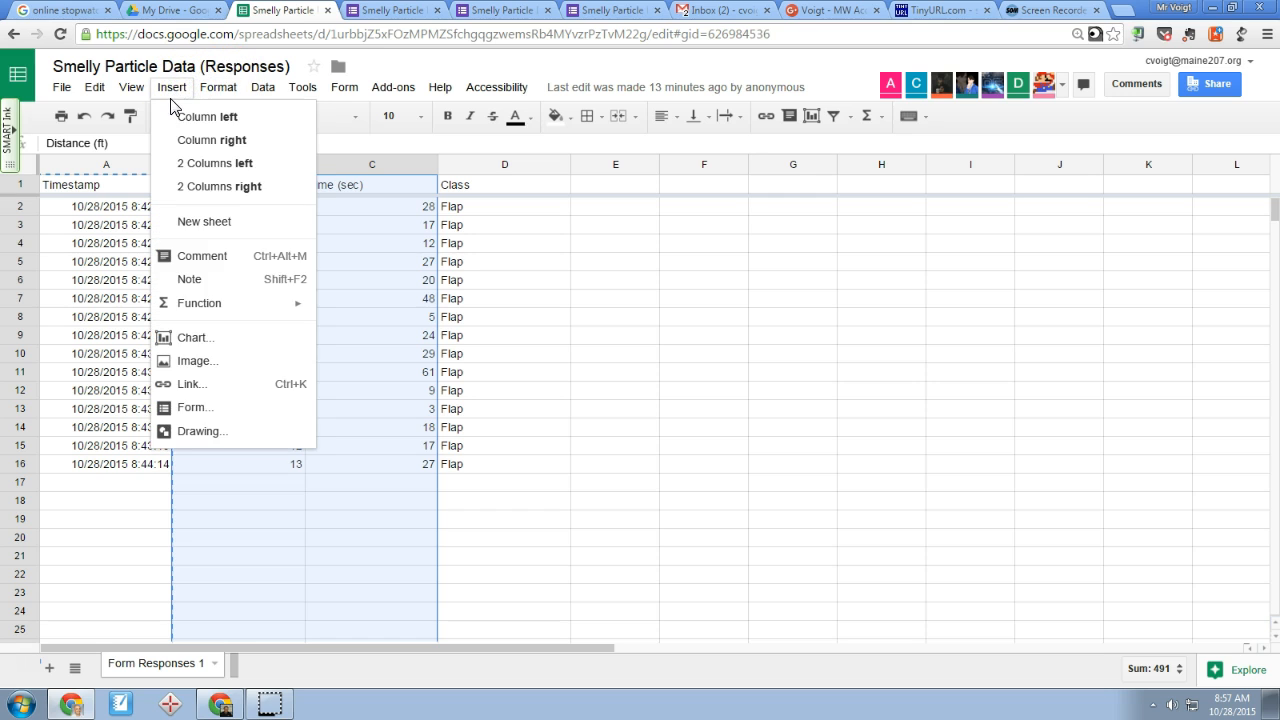
left_click(183, 341)
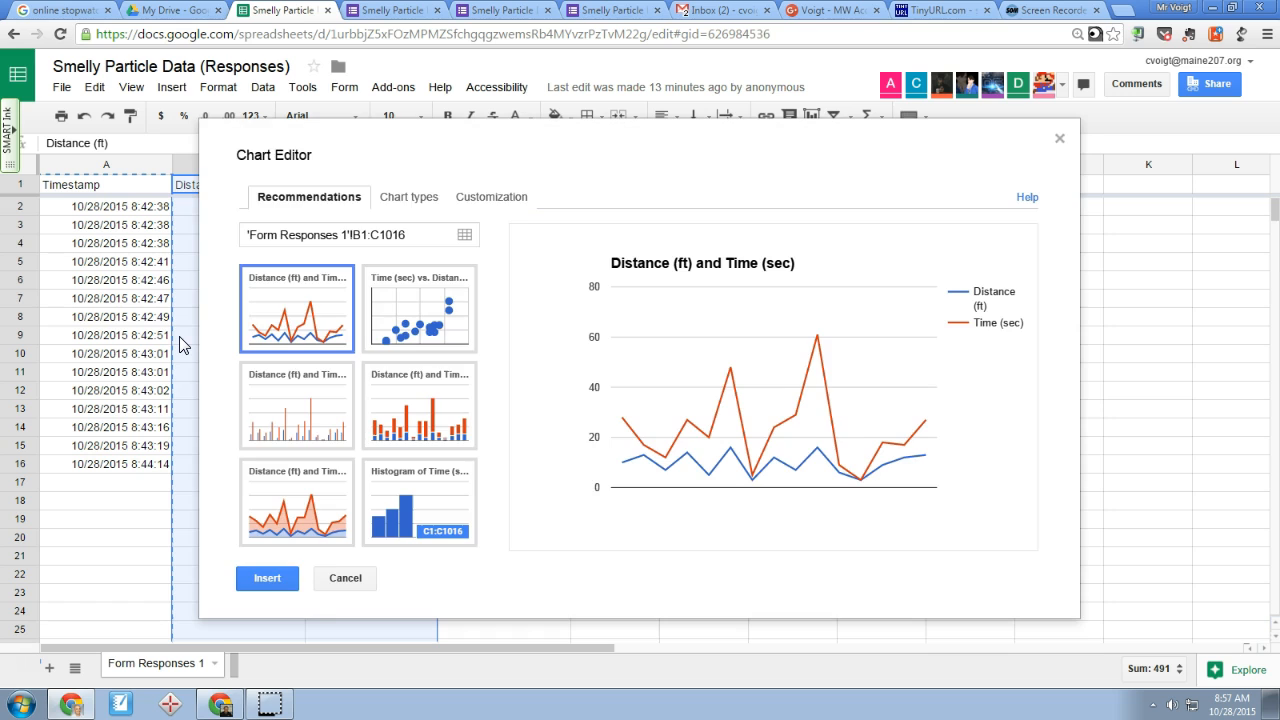
left_click(188, 343)
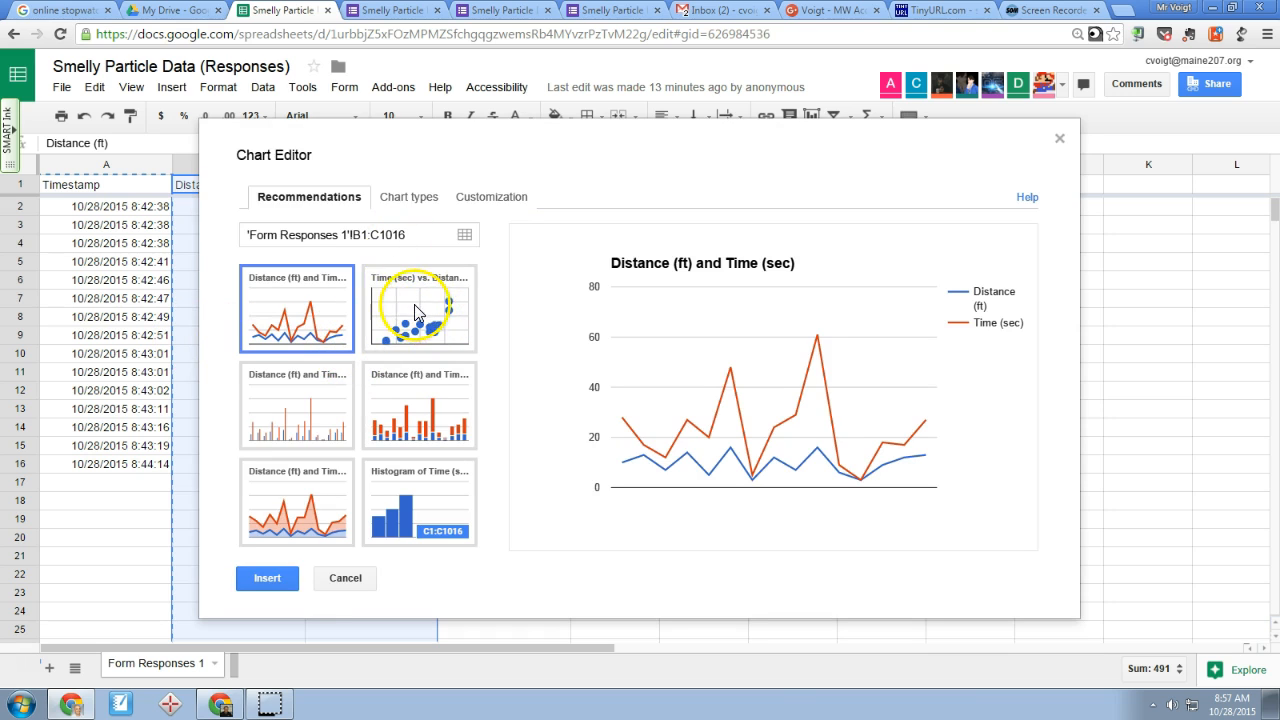
left_click(428, 206)
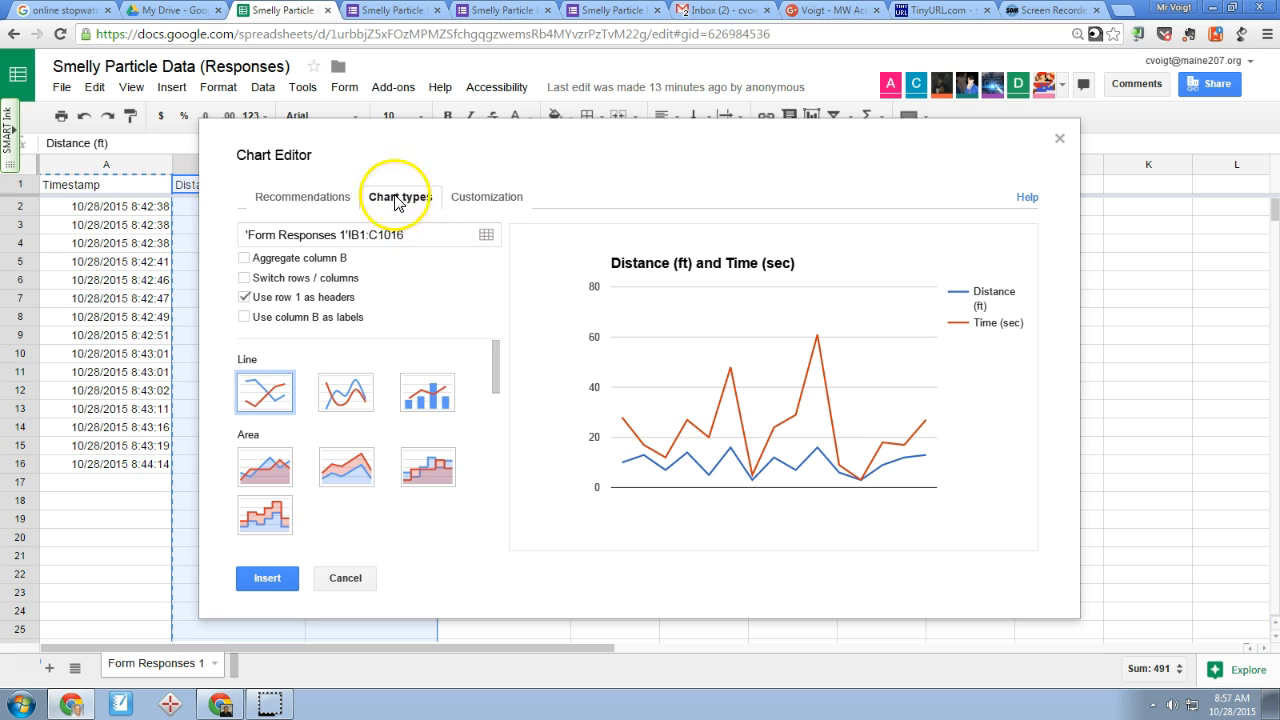
left_click_drag(496, 366, 488, 475)
left_click(273, 415)
left_click(267, 580)
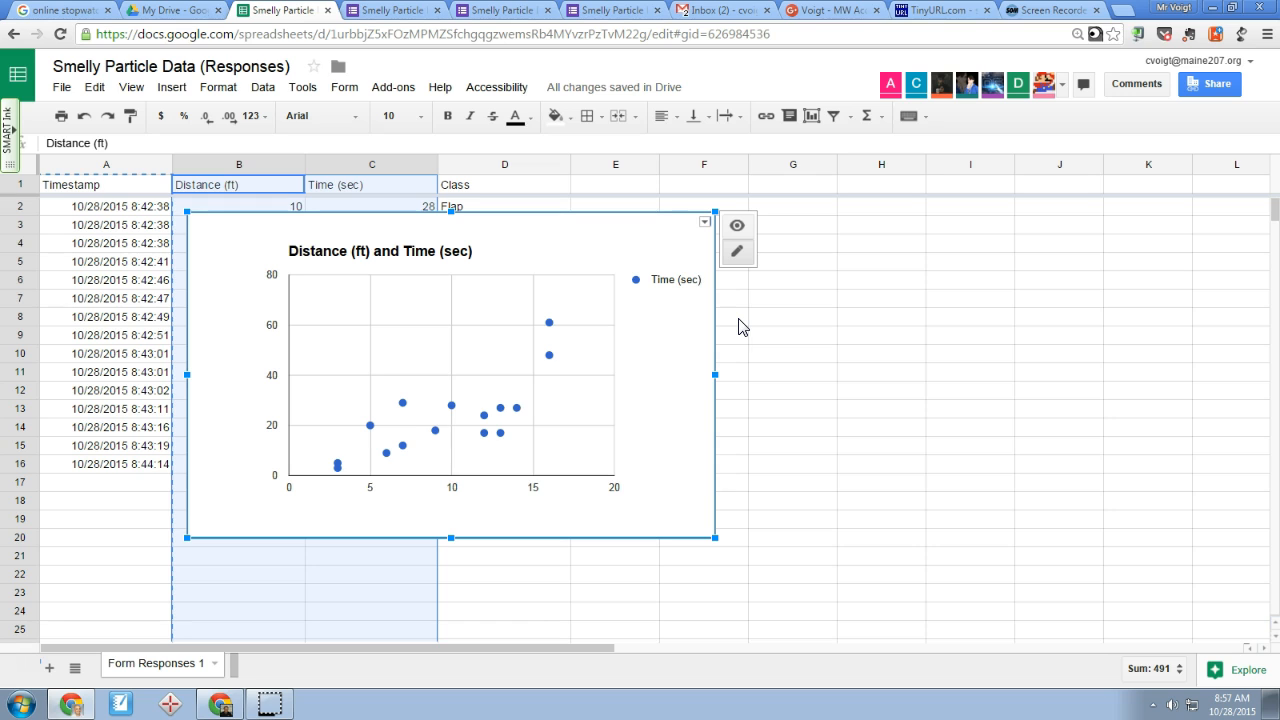
Open the scatter chart's advanced editing, retitle it "Relationship between Distance (ft) and Time (sec)", and set the legend to None
left_click(705, 224)
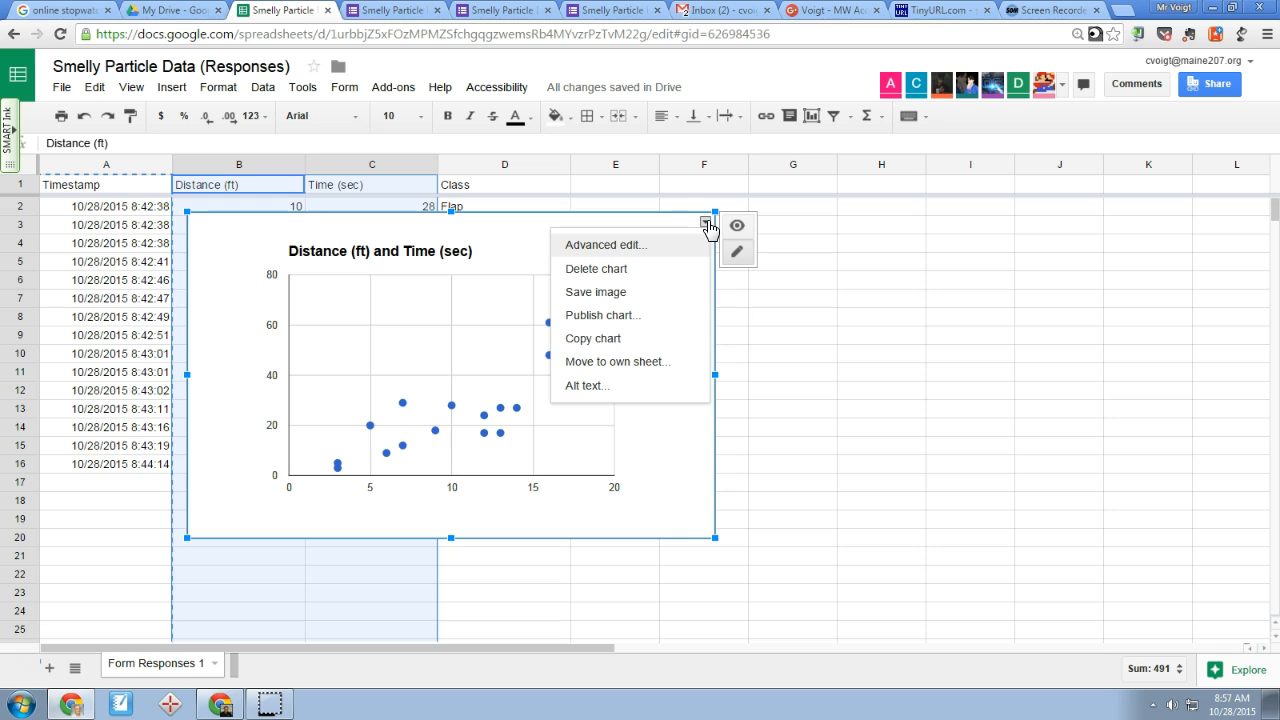
left_click(623, 244)
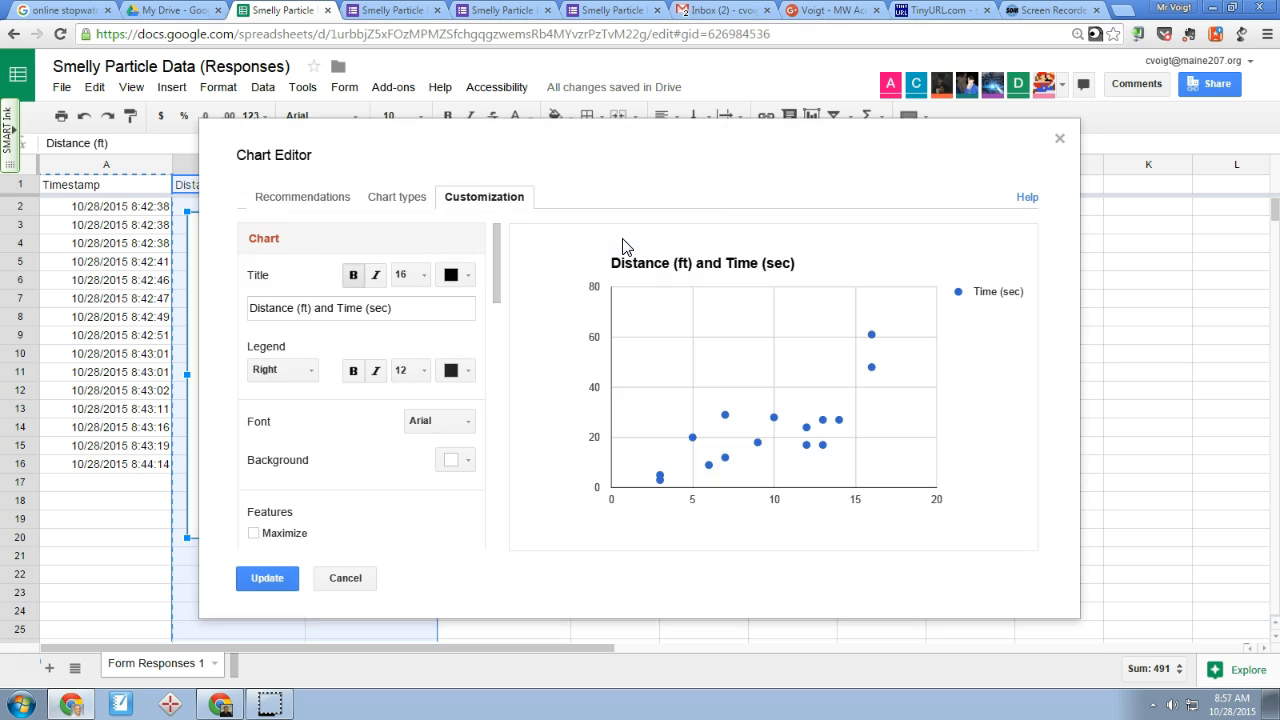
left_click(254, 307)
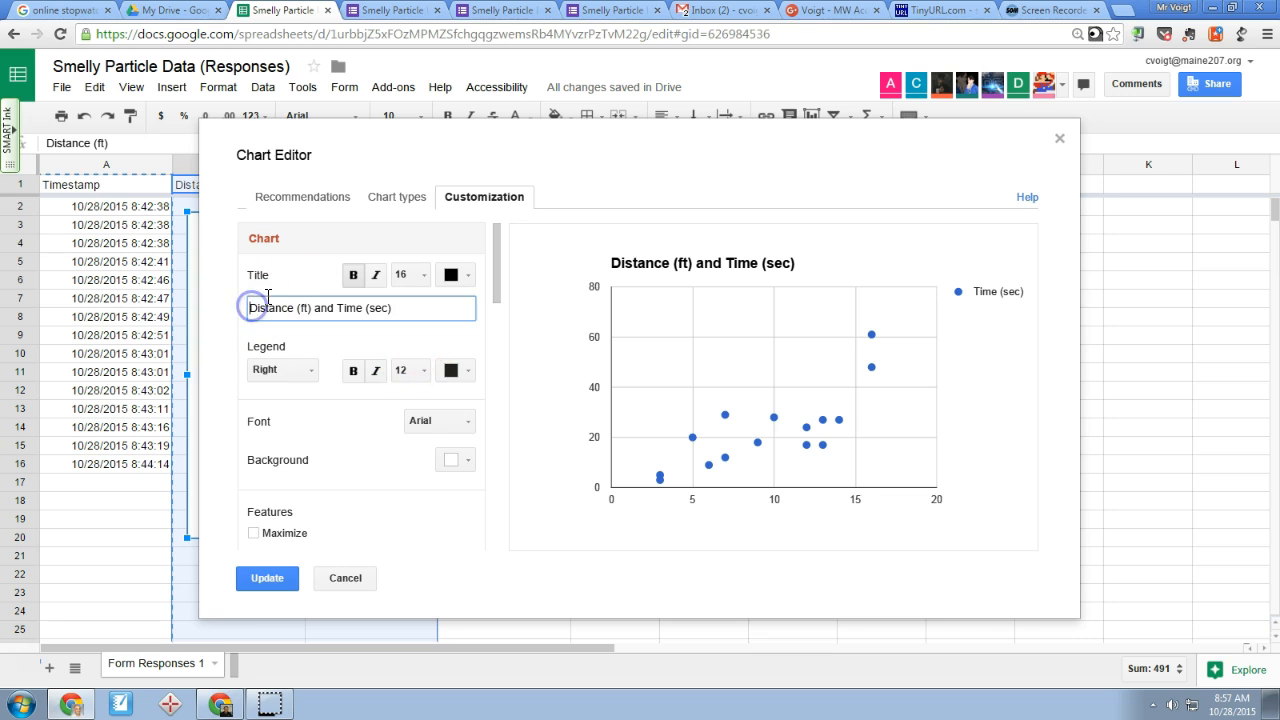
type("Relationshi")
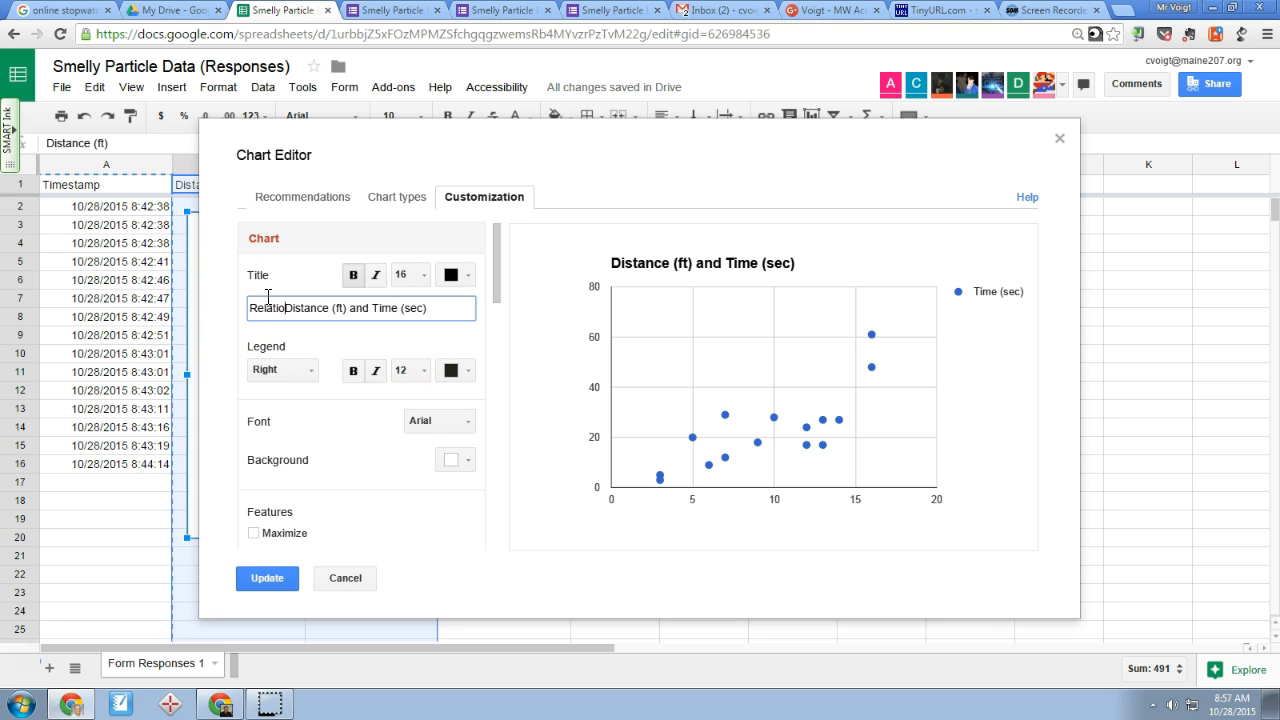
type("p between")
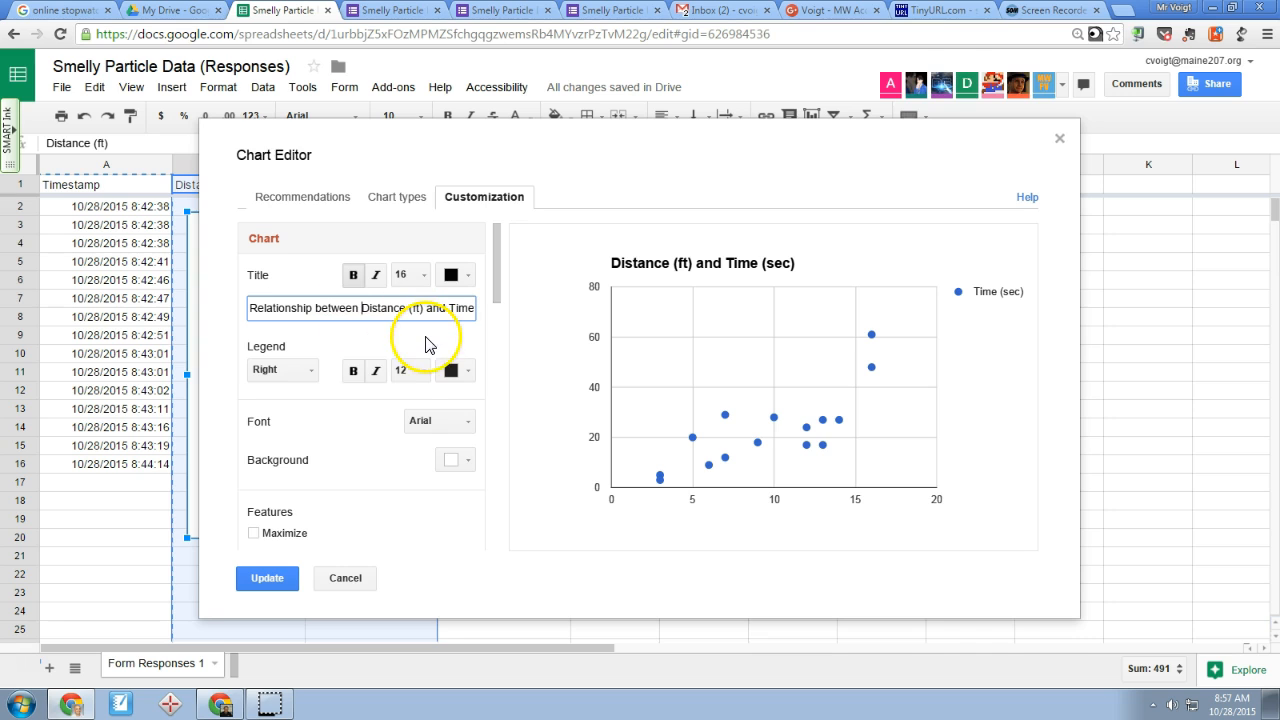
key("Tab")
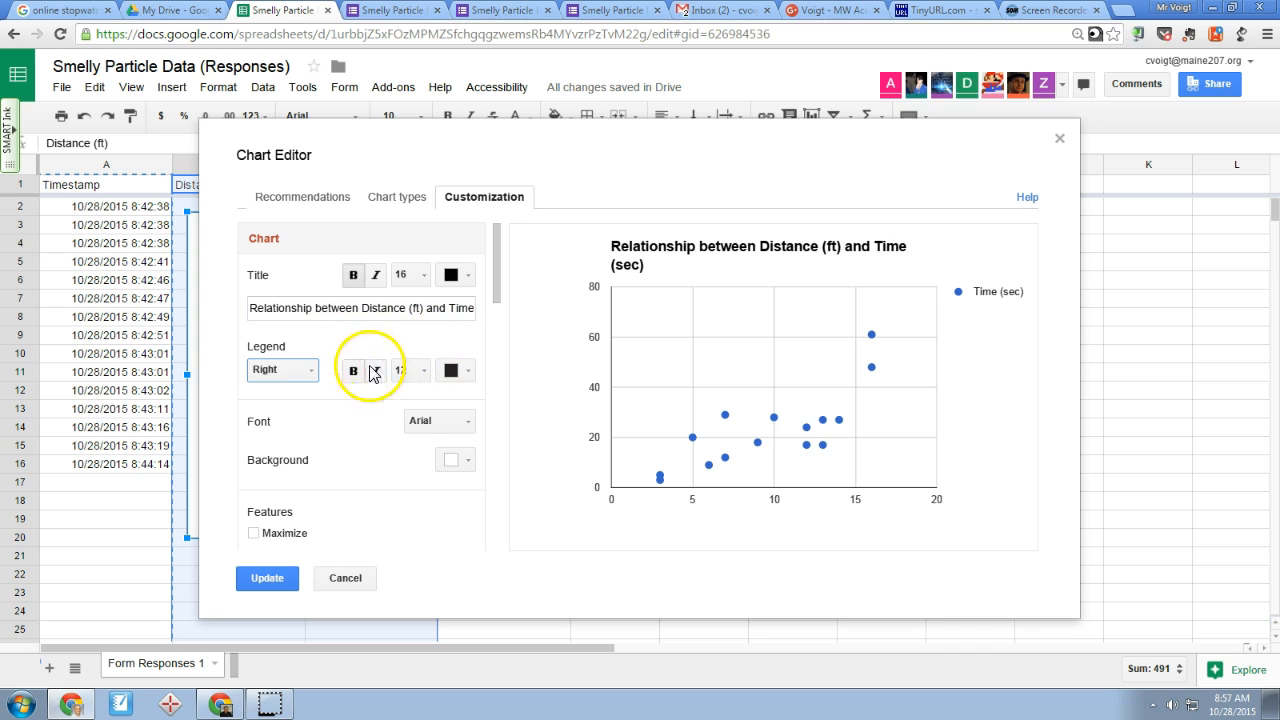
left_click(305, 371)
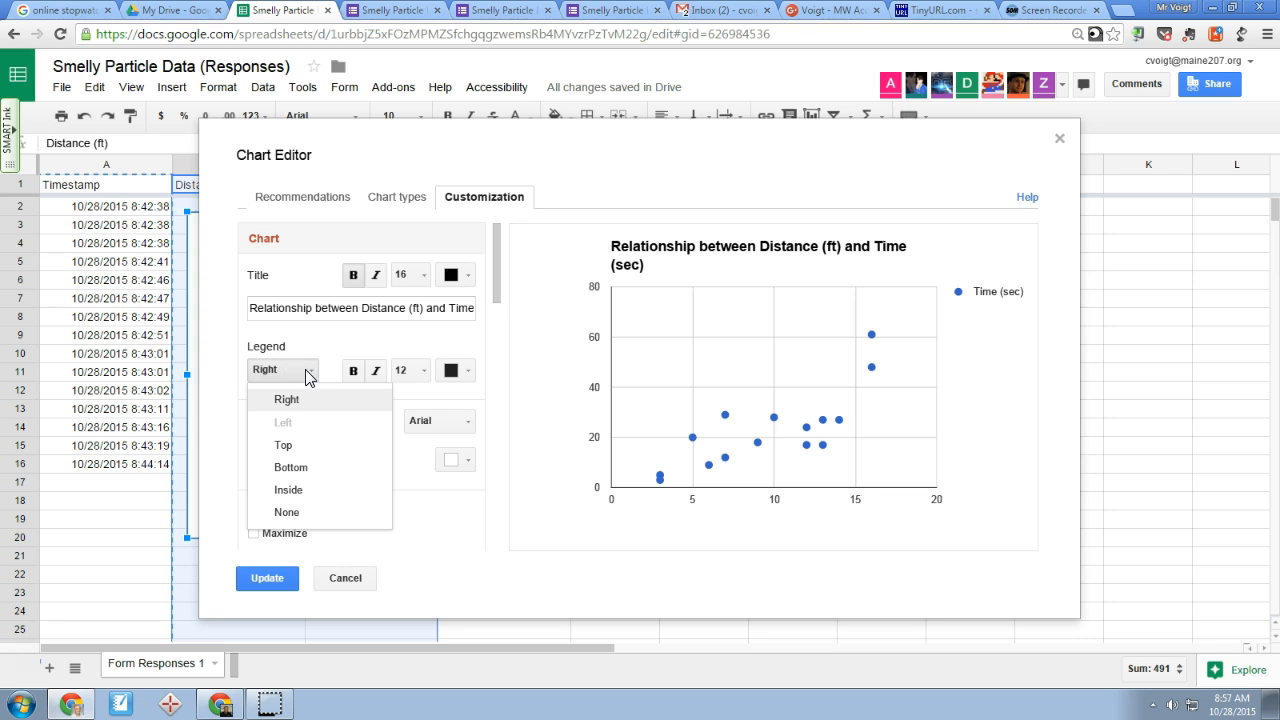
left_click(303, 516)
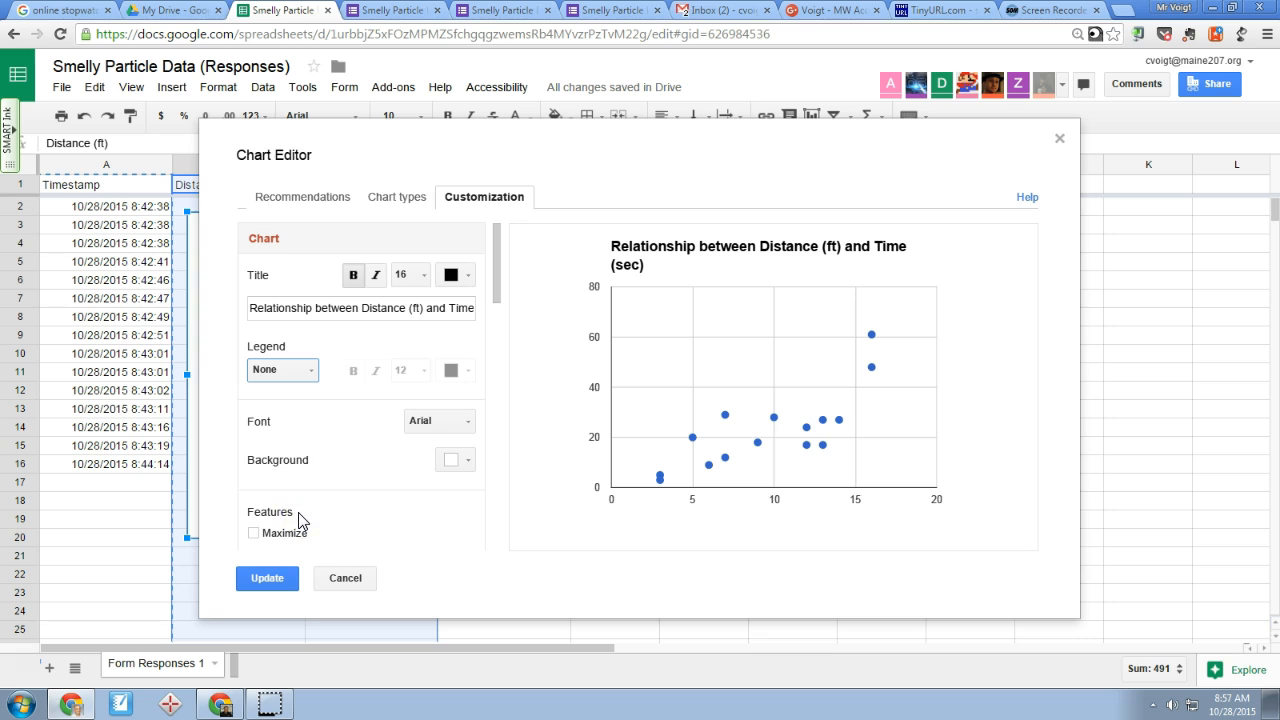
Title the chart's horizontal axis "Distance (ft)"
scroll(350, 427, "down", 3)
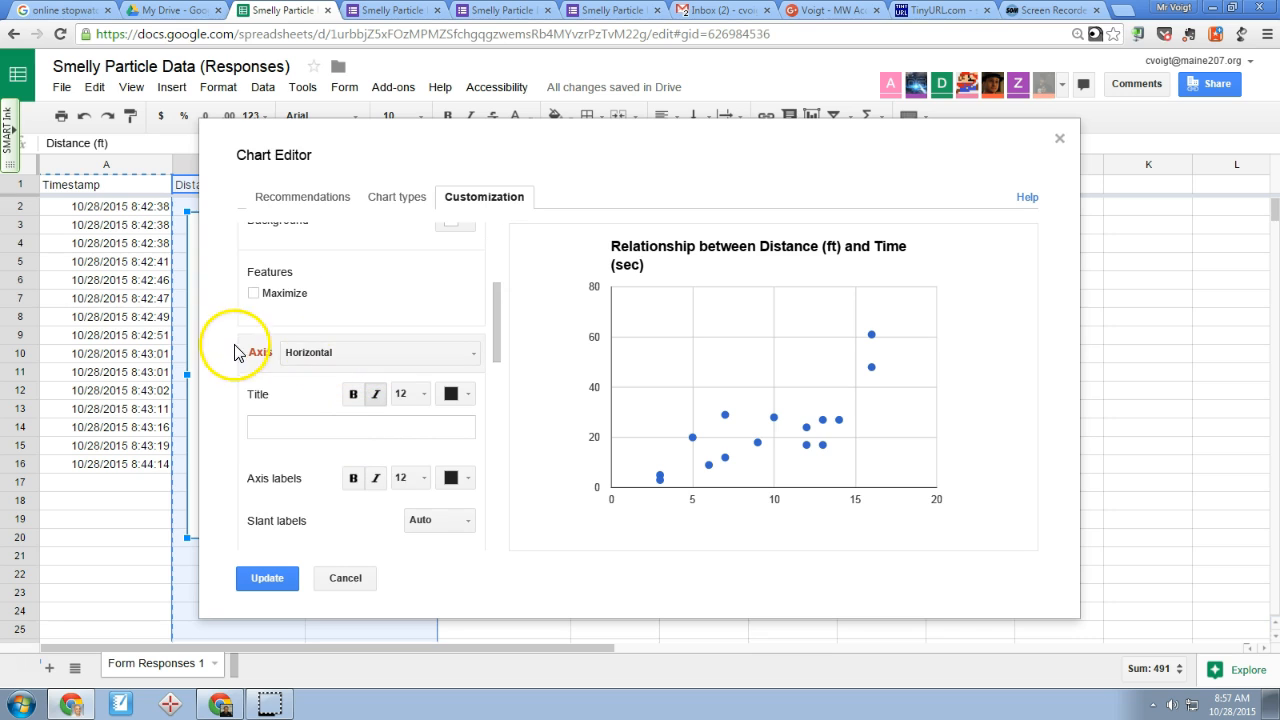
scroll(333, 358, "down", 1)
left_click(330, 350)
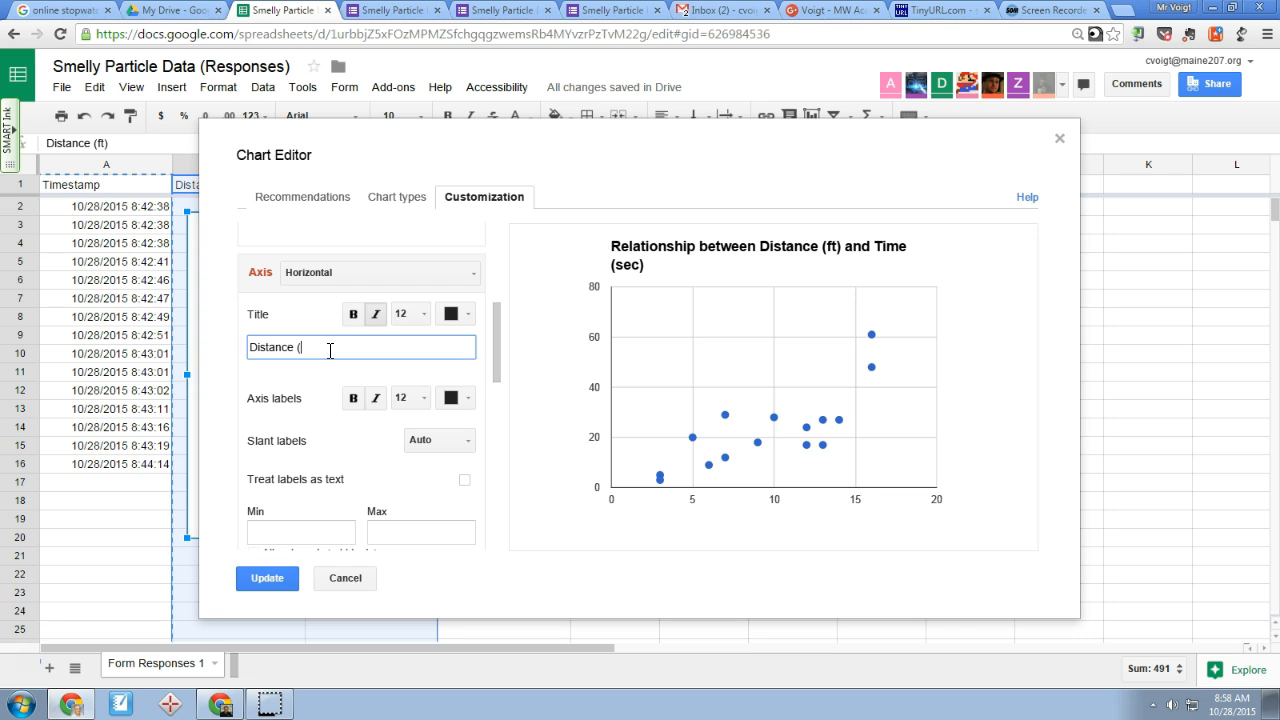
type("Distance (ft)")
key("Tab")
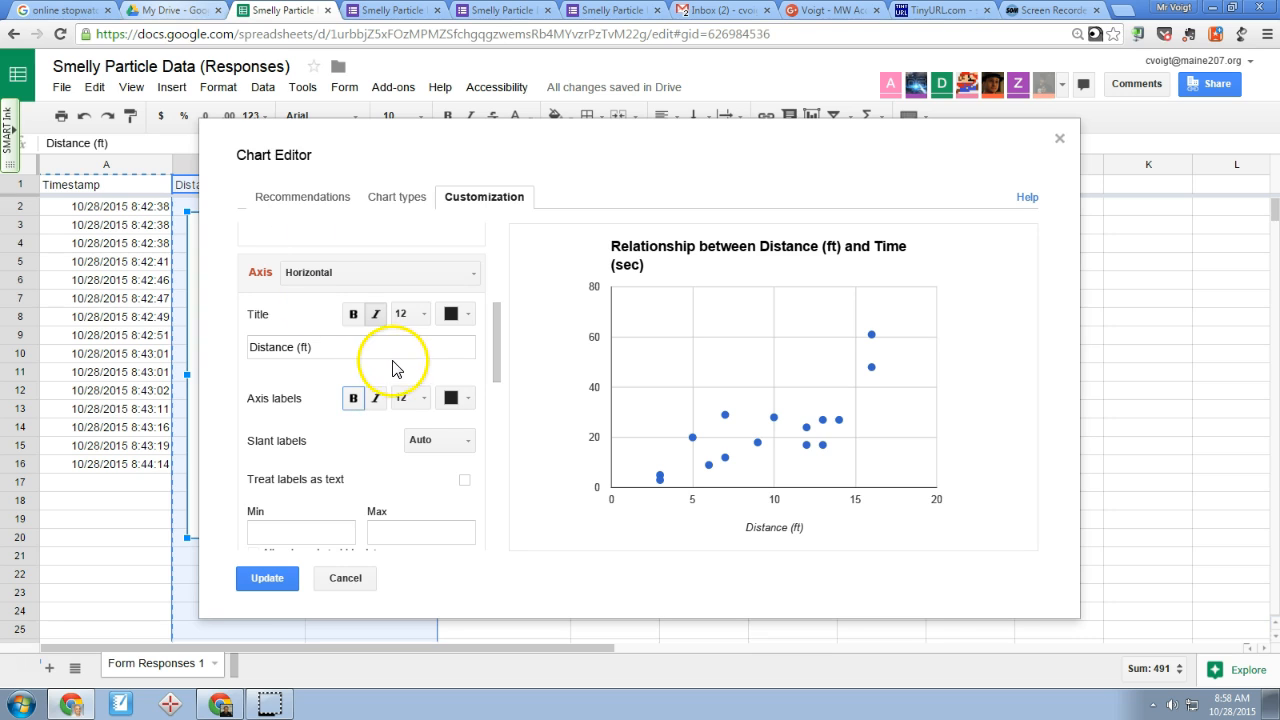
Set the minimum of the chart's horizontal axis to 0
scroll(376, 438, "down", 3)
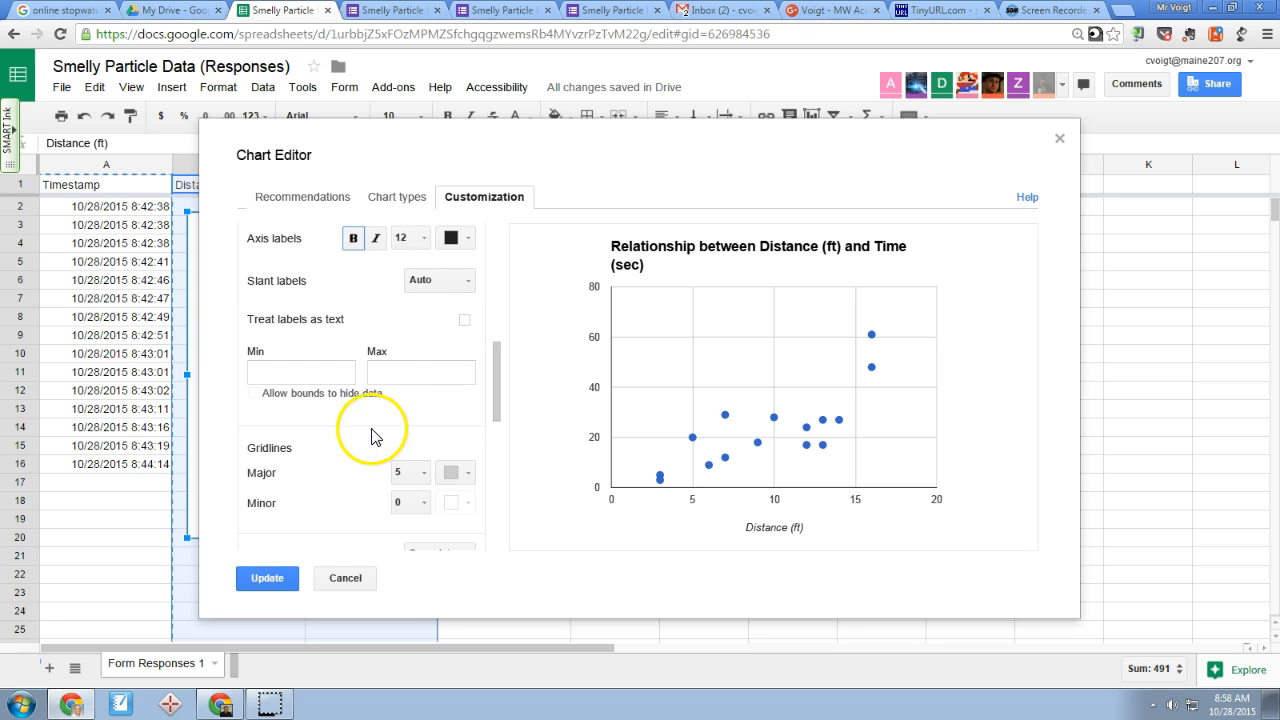
left_click(313, 364)
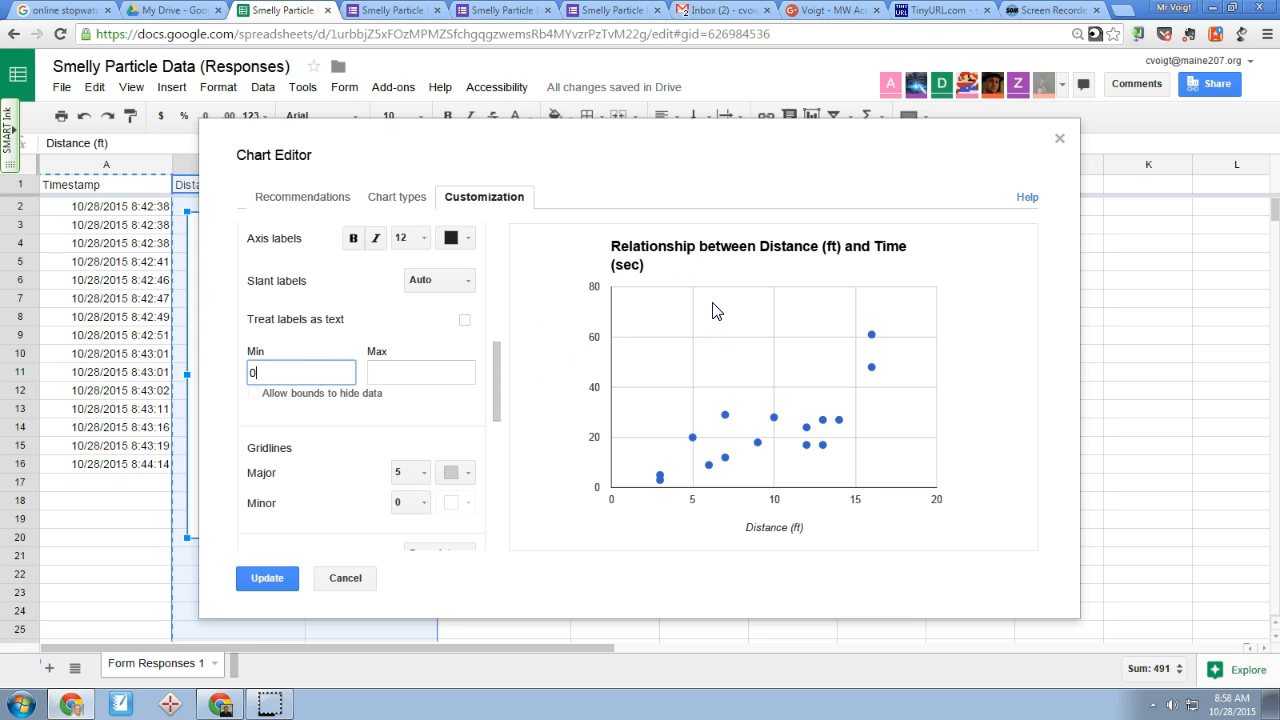
key("Tab")
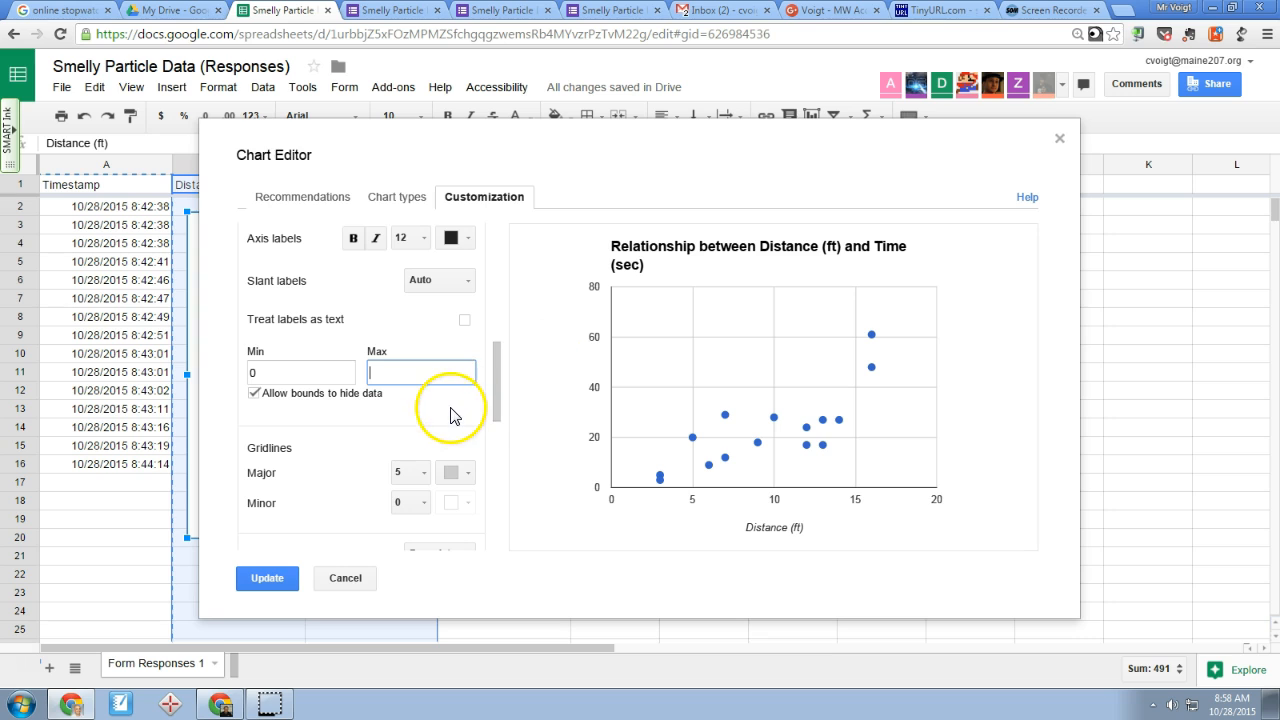
Try 8 major gridlines on the horizontal axis, and settle on a count of 10
scroll(455, 410, "down", 1)
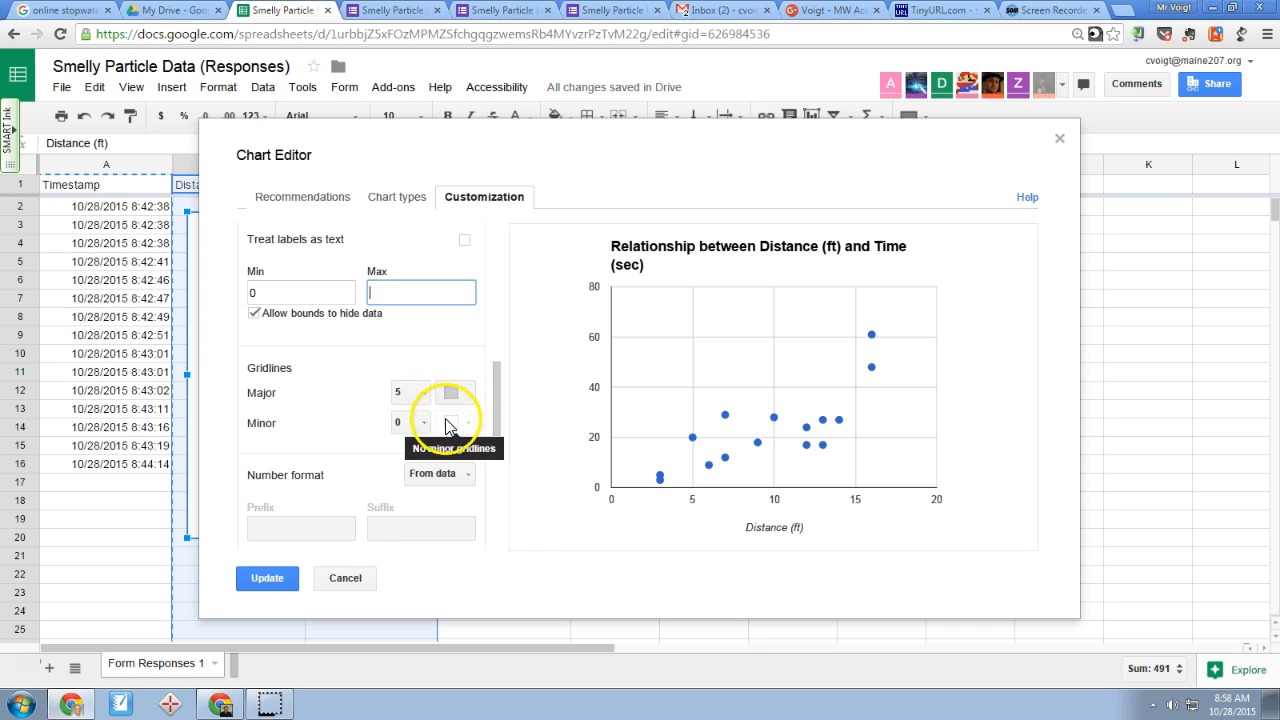
left_click(423, 393)
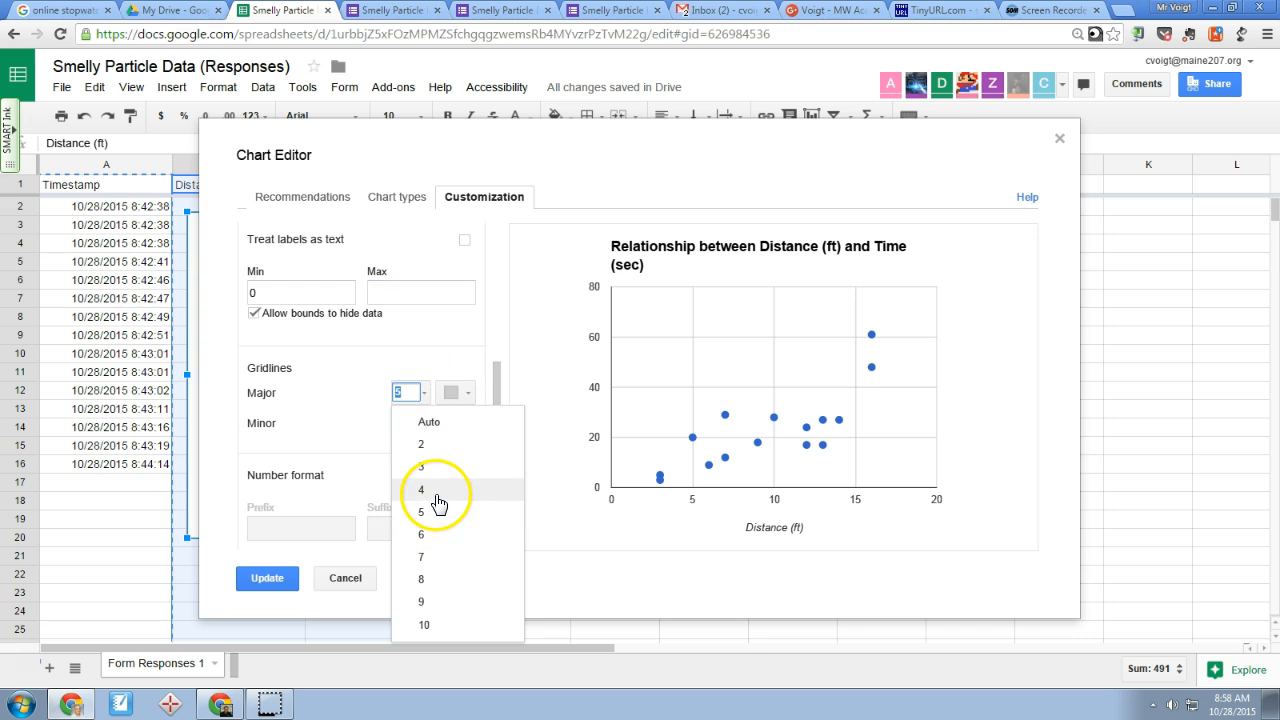
left_click(434, 579)
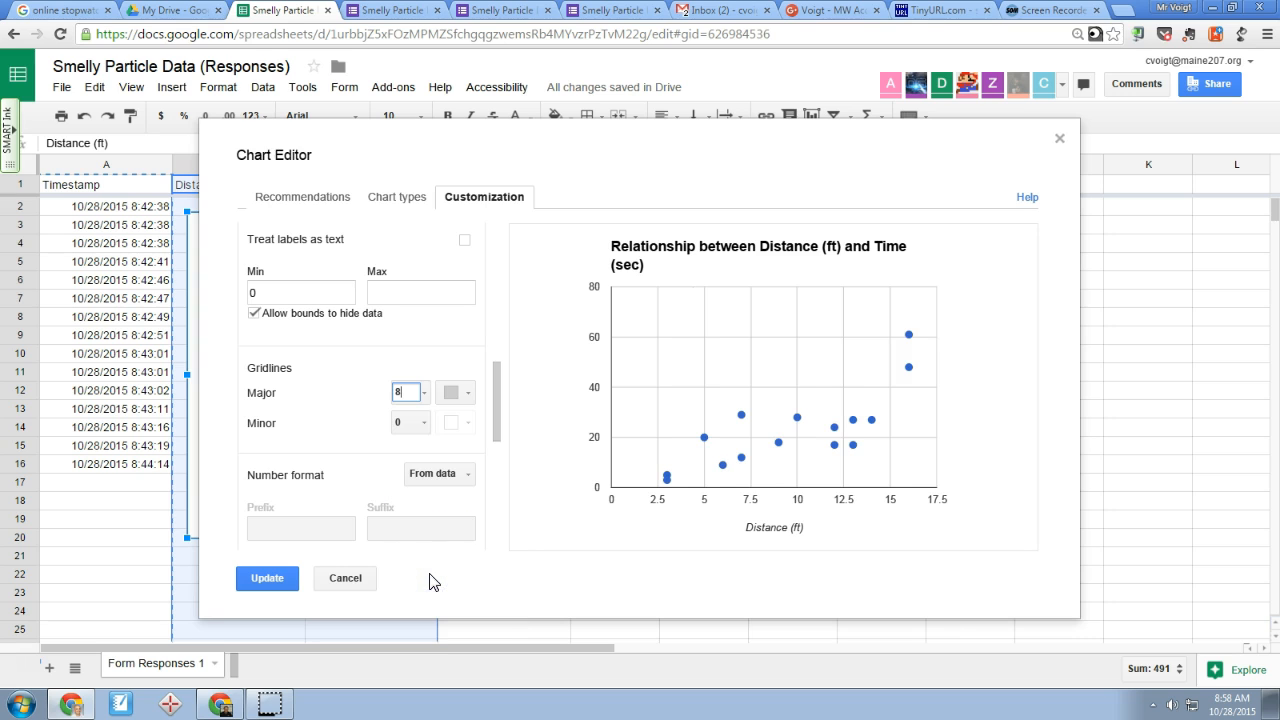
left_click(423, 393)
left_click(426, 623)
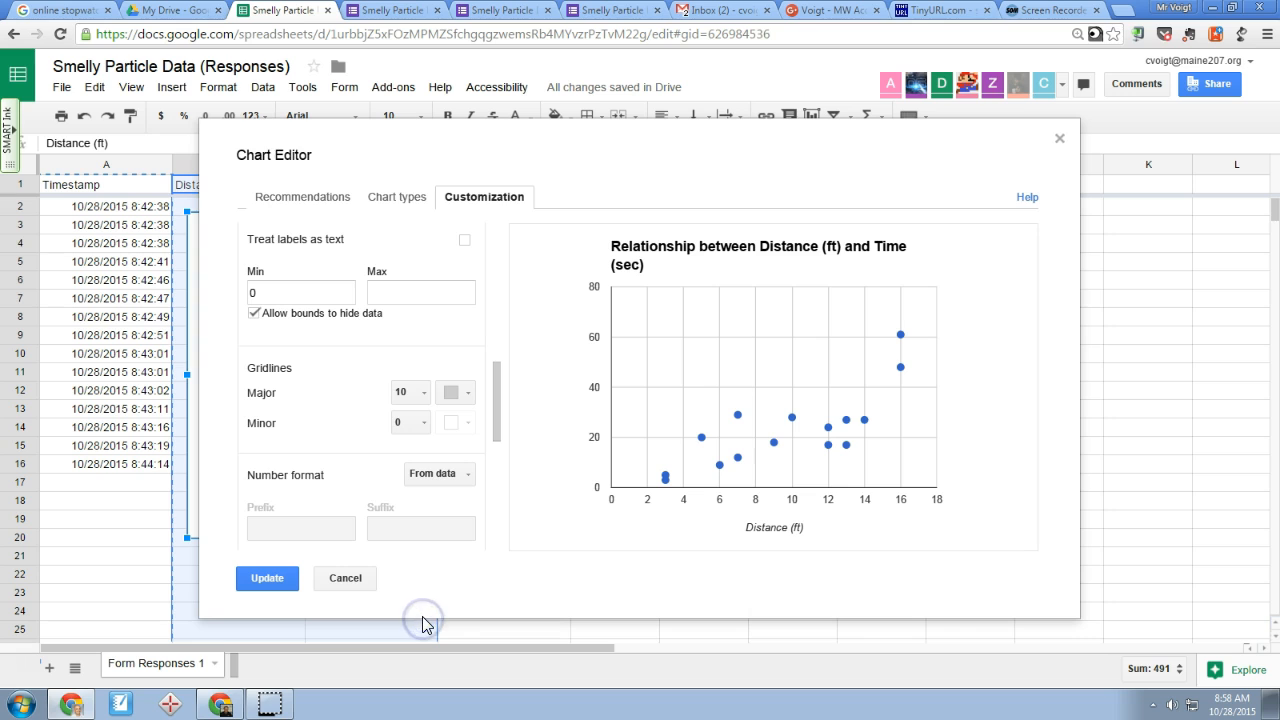
Switch the axis settings to the left vertical axis and title it "Time (sec)"
scroll(456, 395, "down", 2)
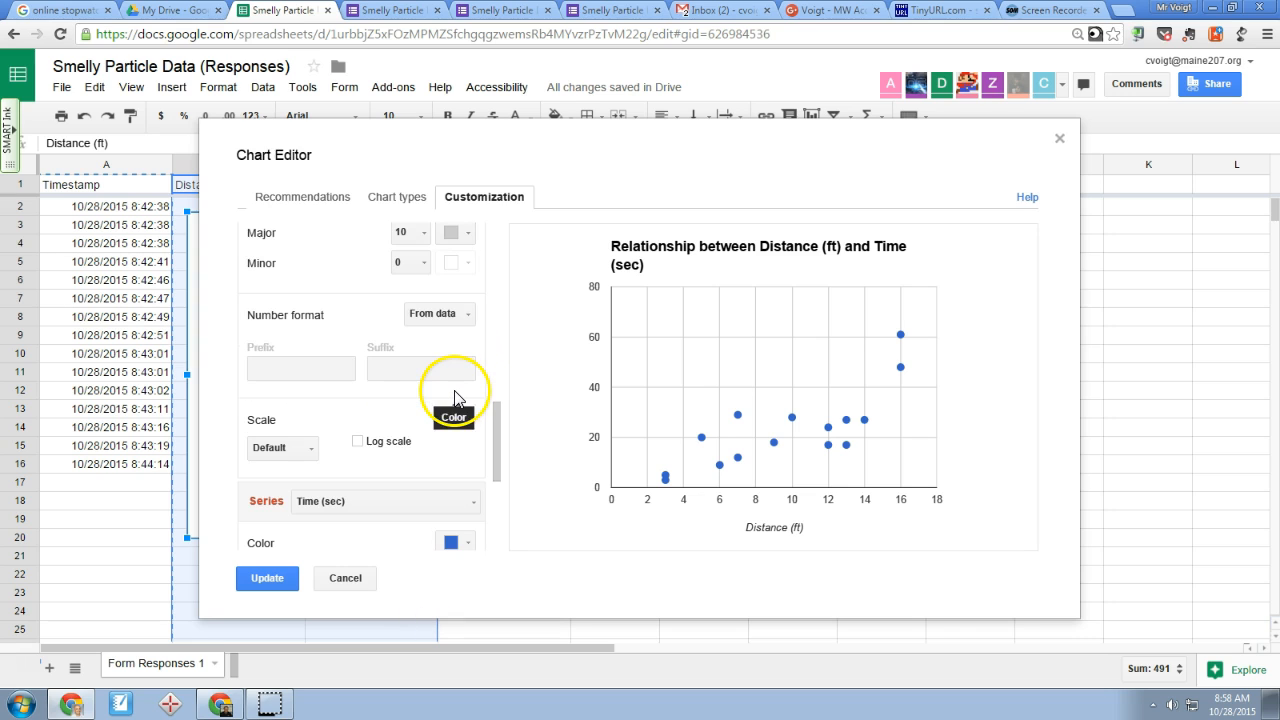
scroll(458, 396, "up", 4)
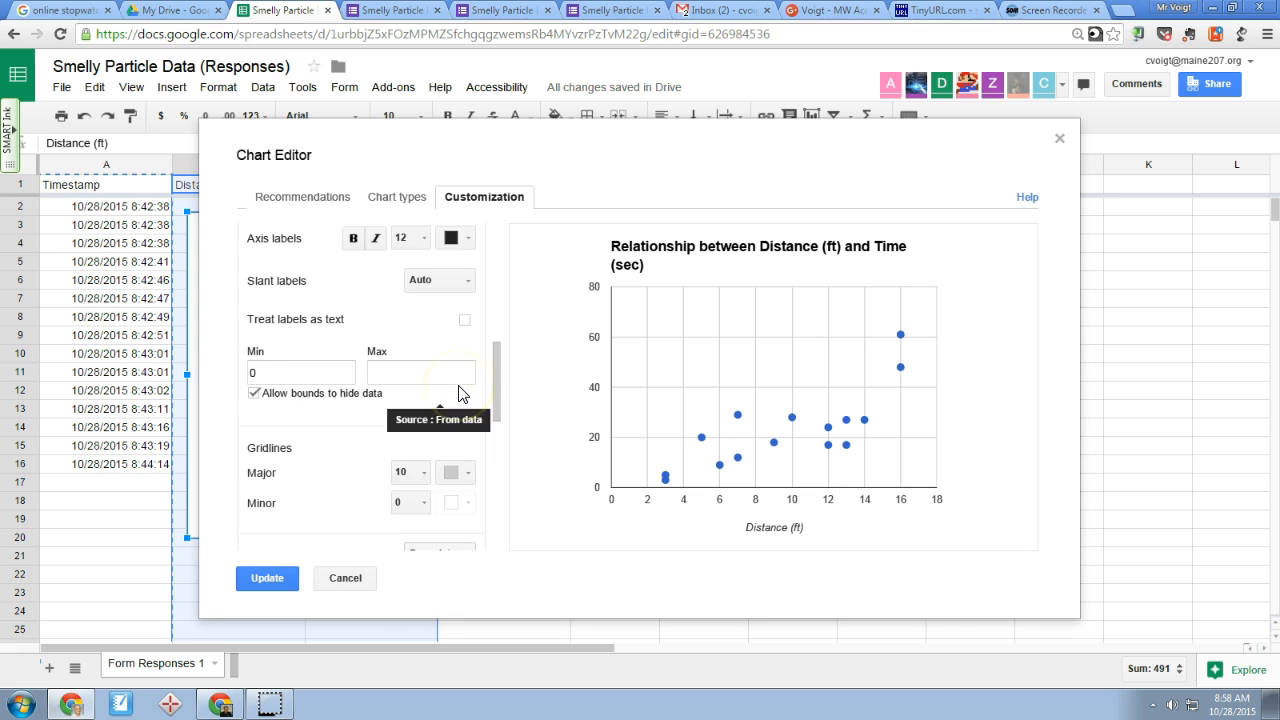
scroll(458, 393, "up", 1)
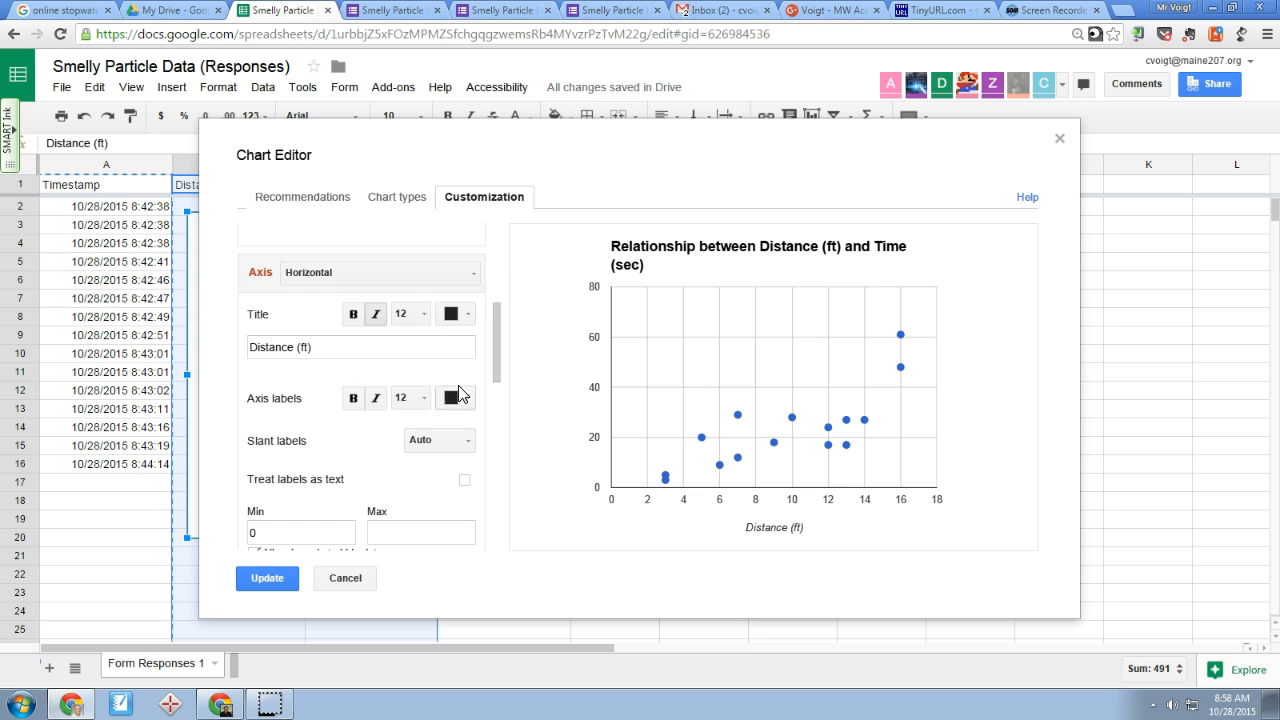
left_click(355, 276)
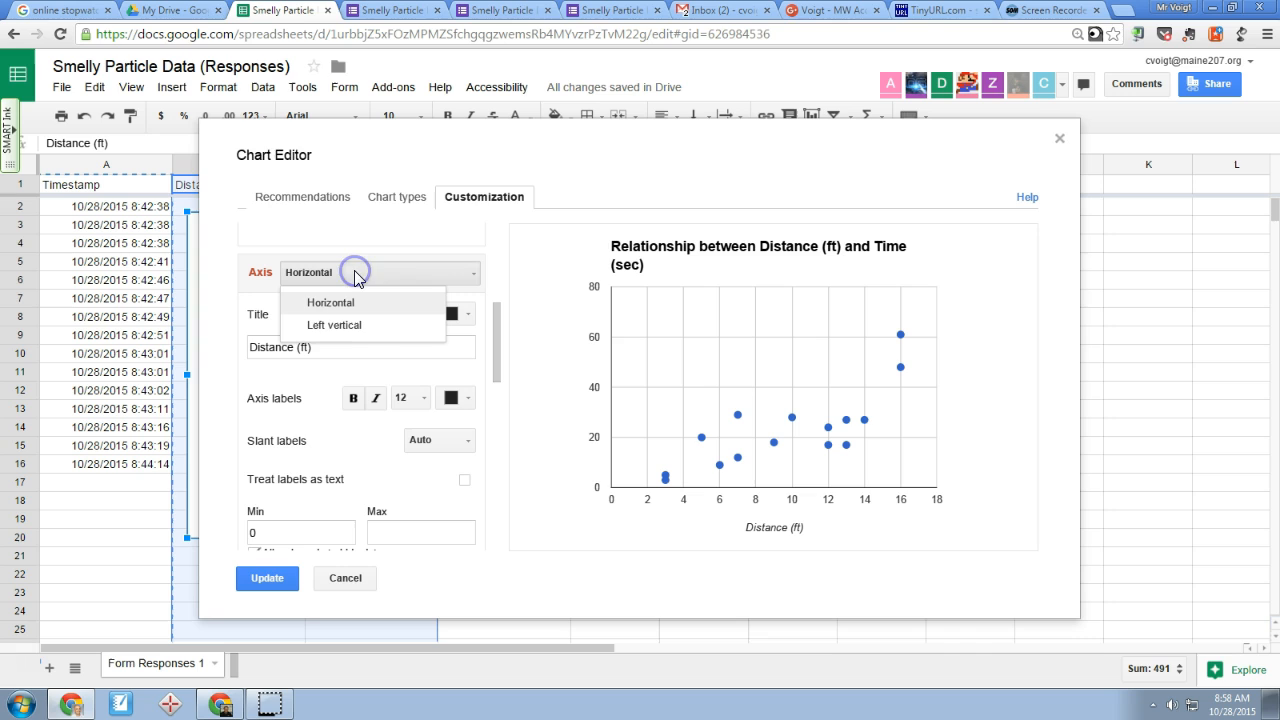
left_click(355, 330)
left_click(328, 345)
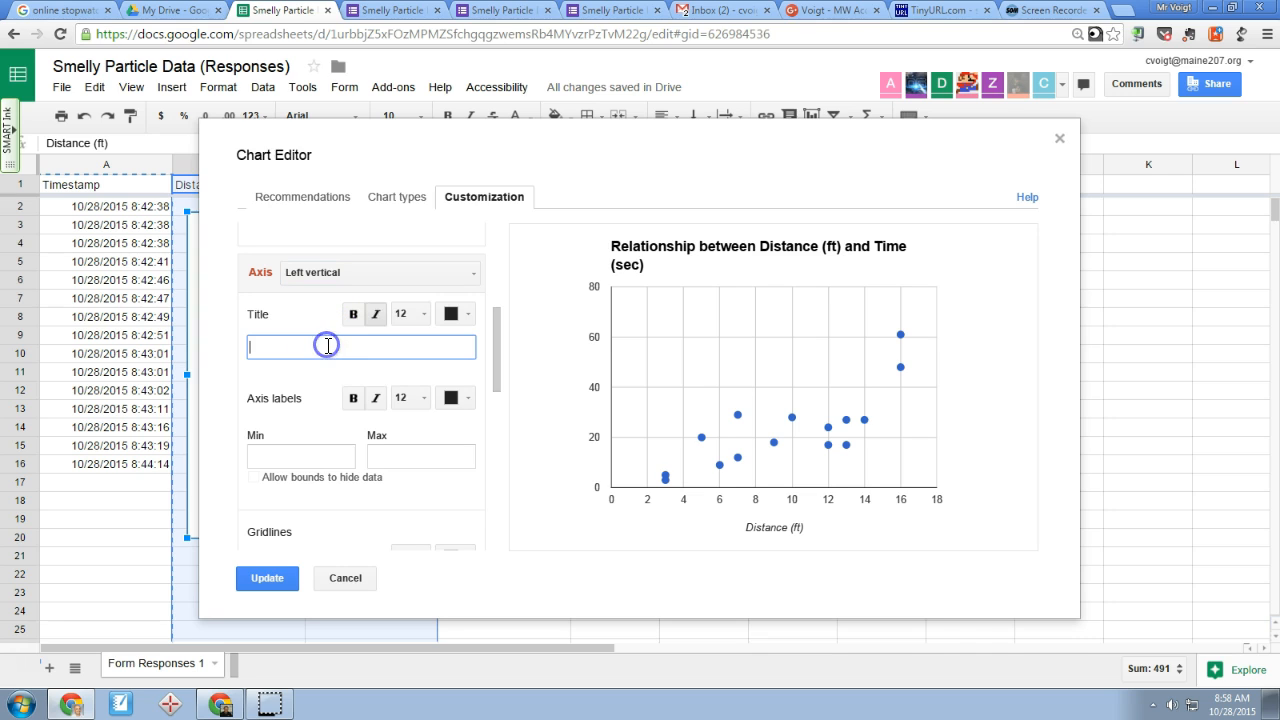
type("Time (sec")
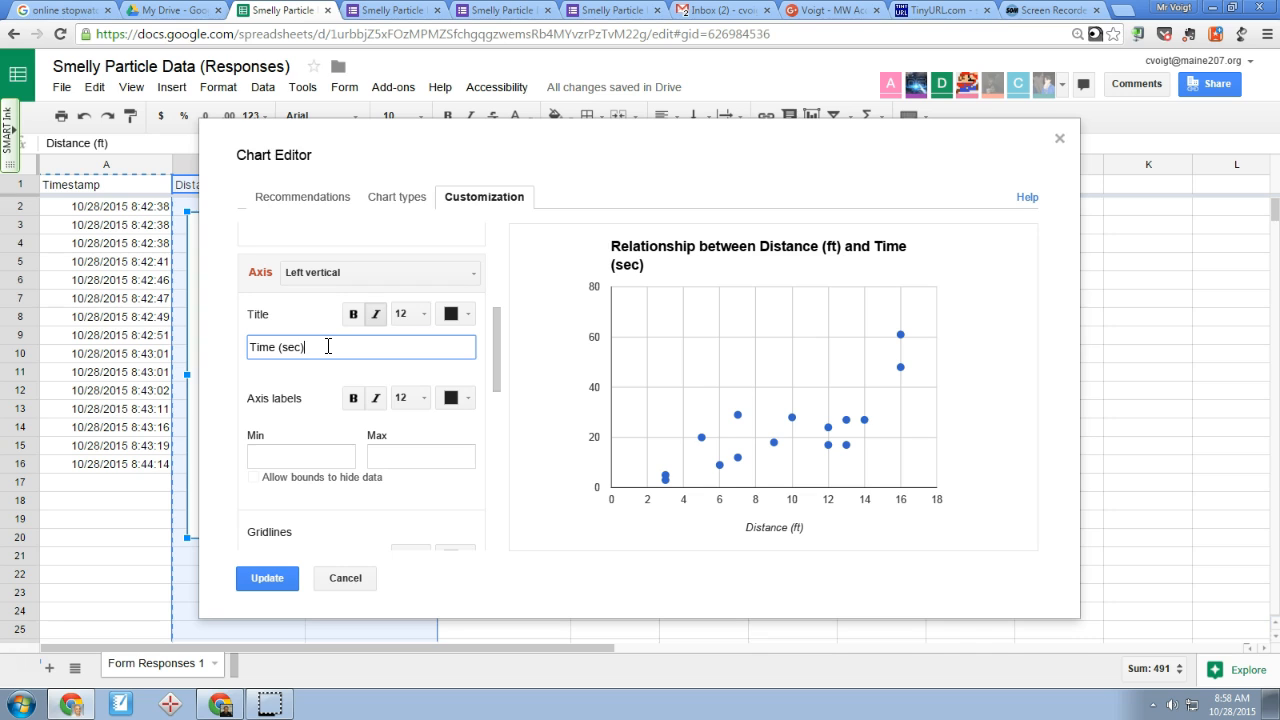
key("Tab")
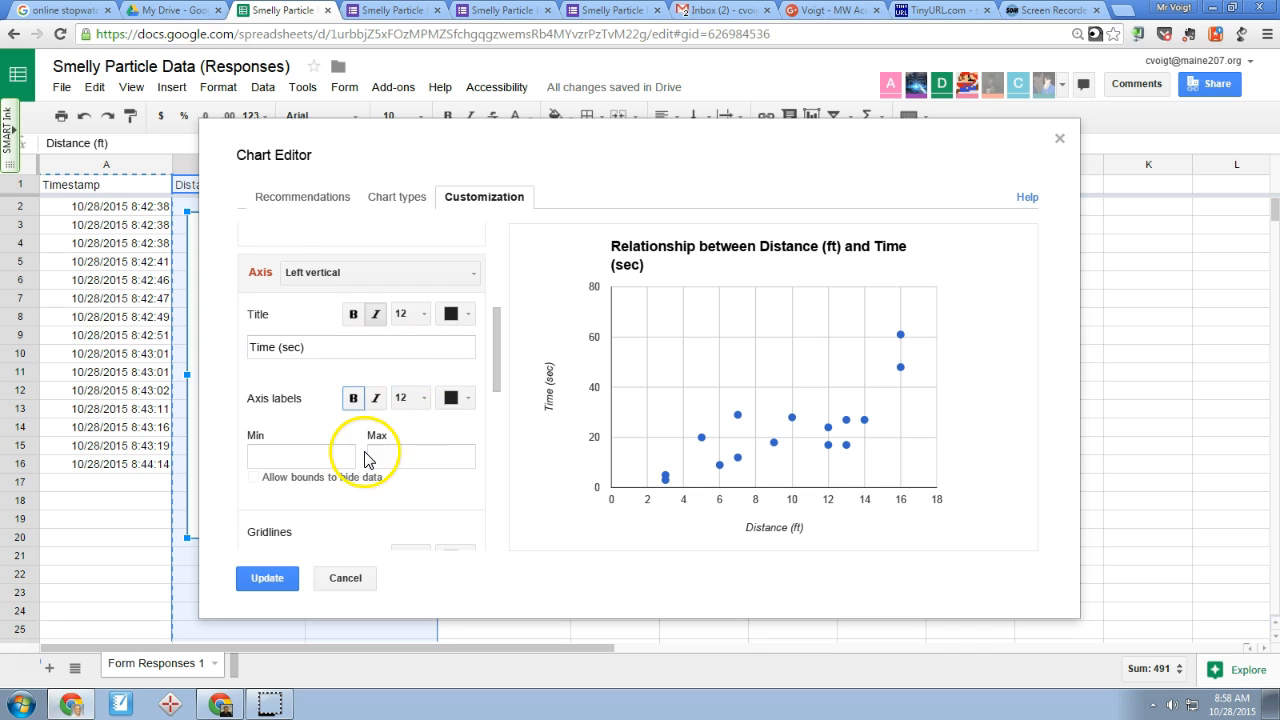
Set the number of major gridlines on the left vertical axis to 8
scroll(355, 449, "down", 3)
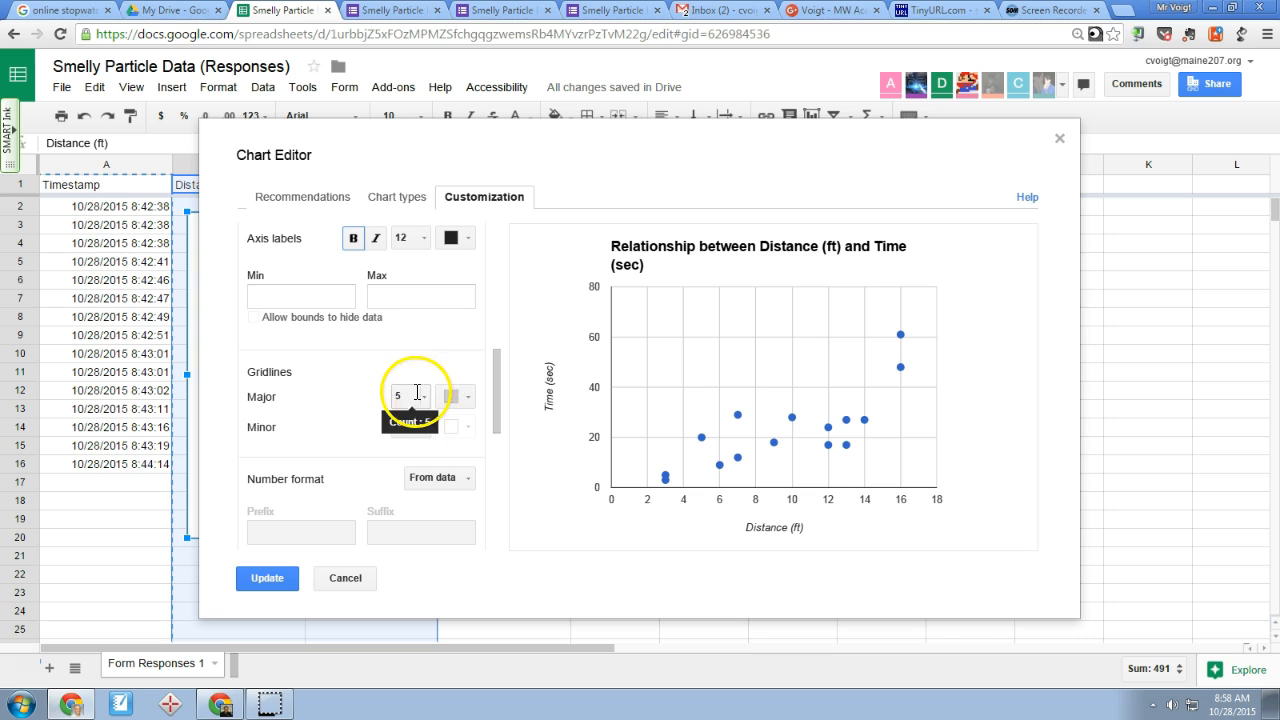
left_click(424, 396)
left_click(422, 585)
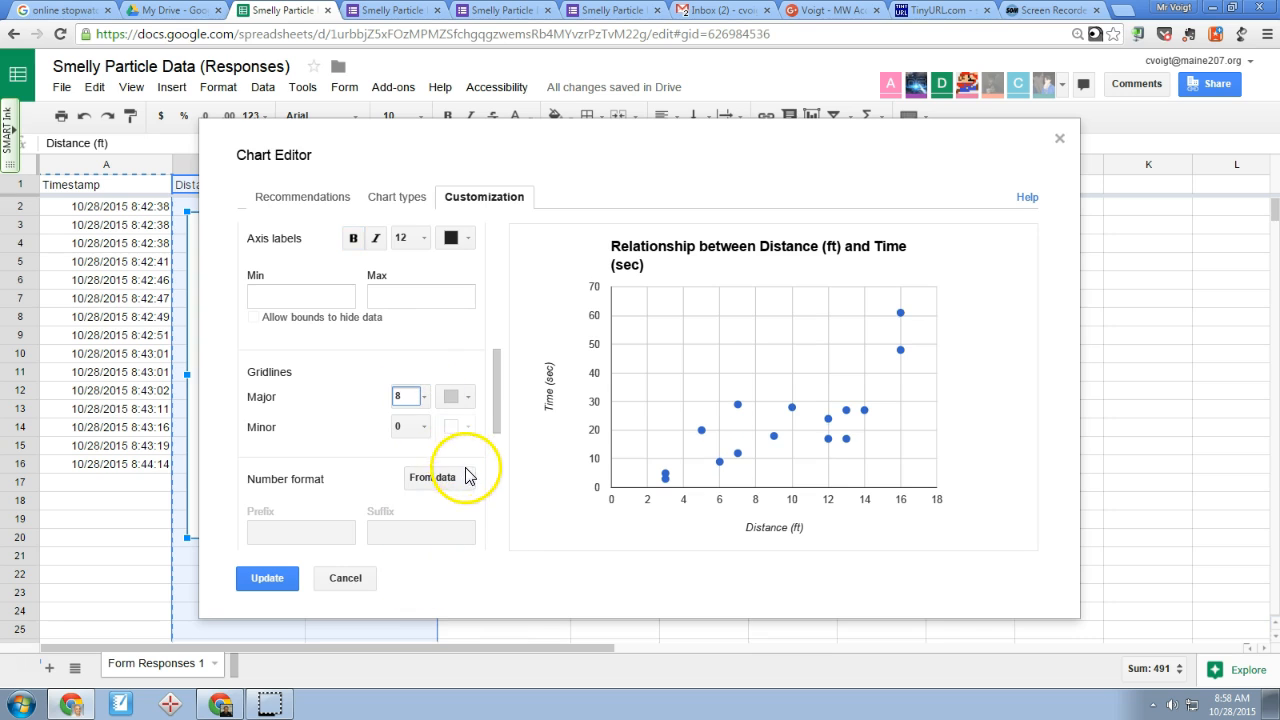
Add a linear trendline to the Time (sec) data series
scroll(434, 440, "down", 3)
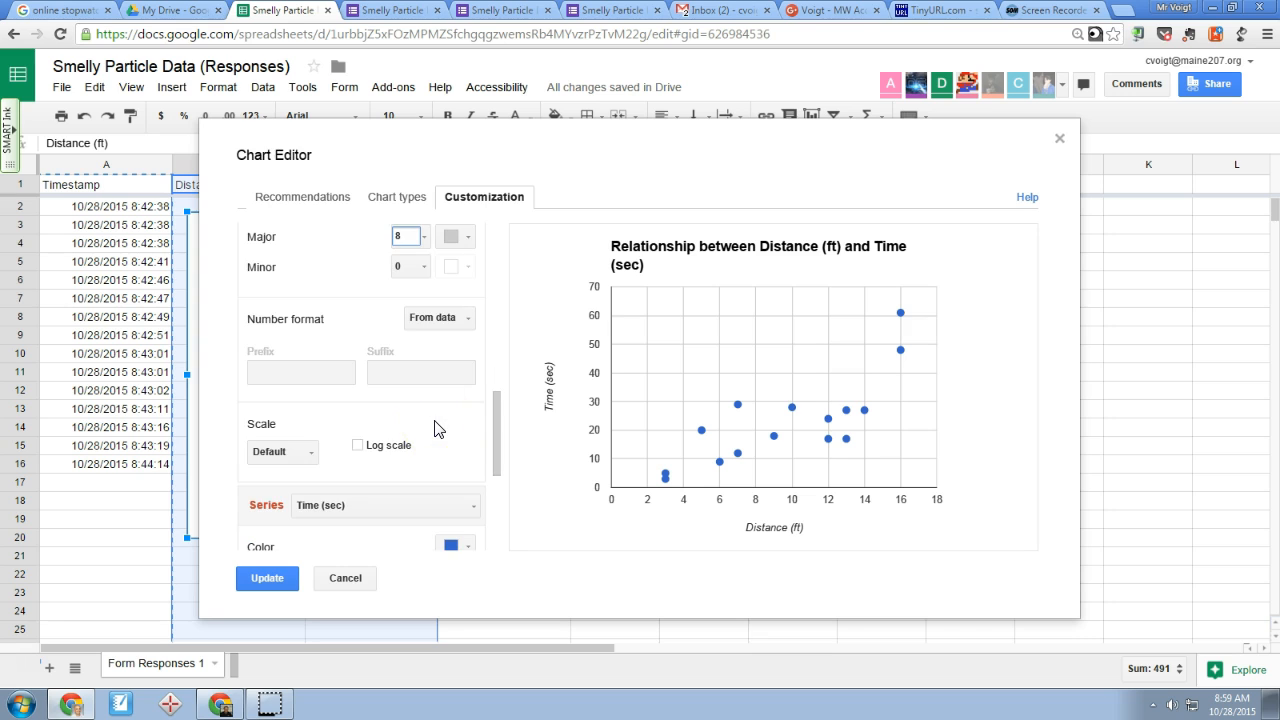
scroll(434, 428, "down", 1)
scroll(434, 427, "down", 3)
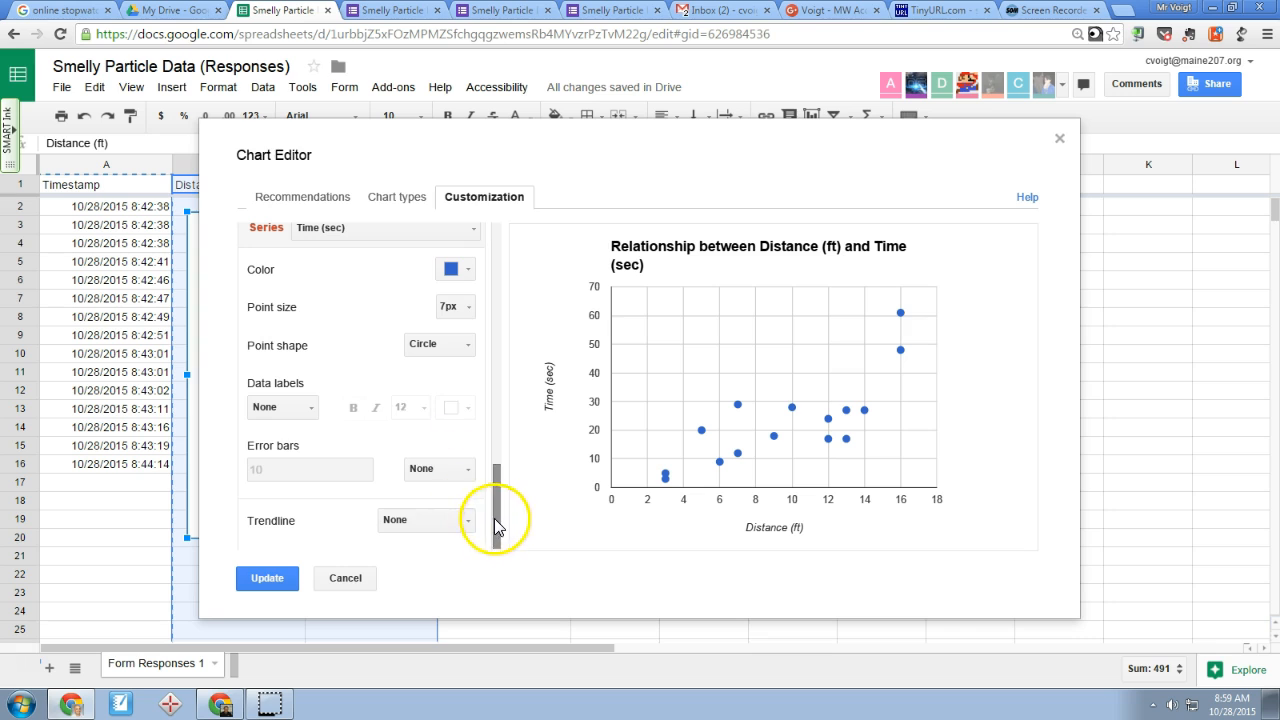
left_click(455, 520)
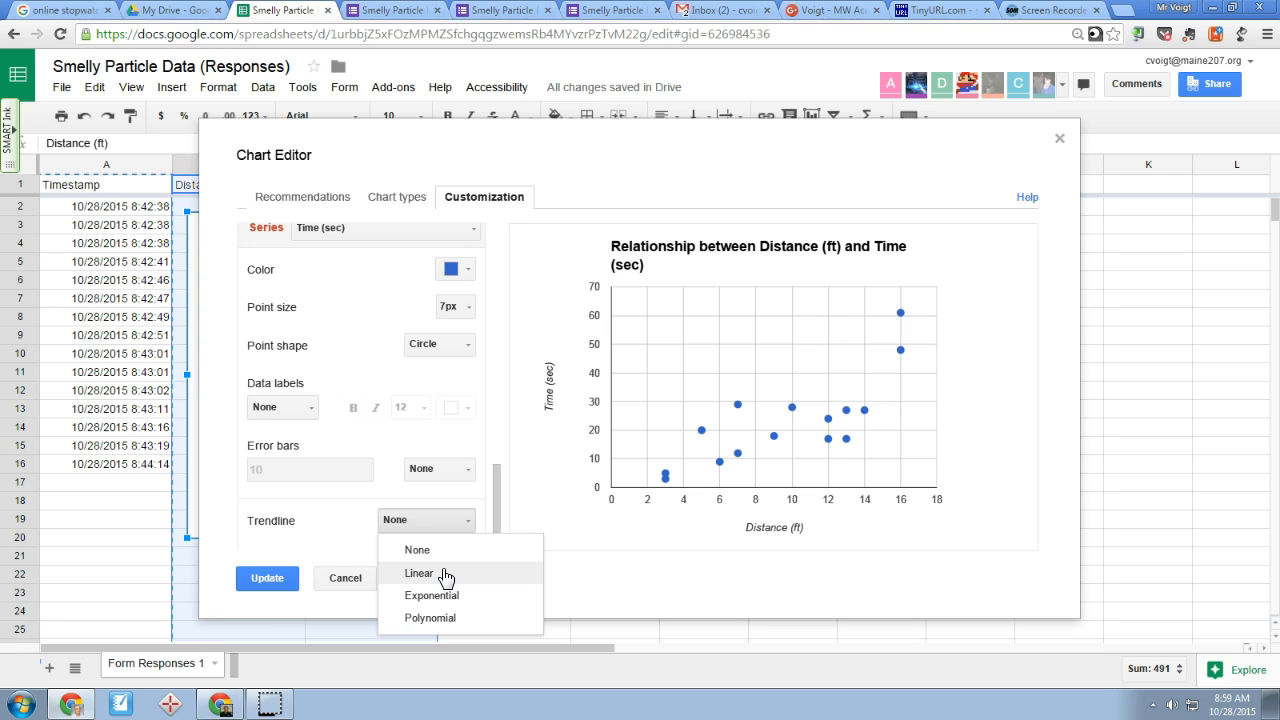
left_click(445, 575)
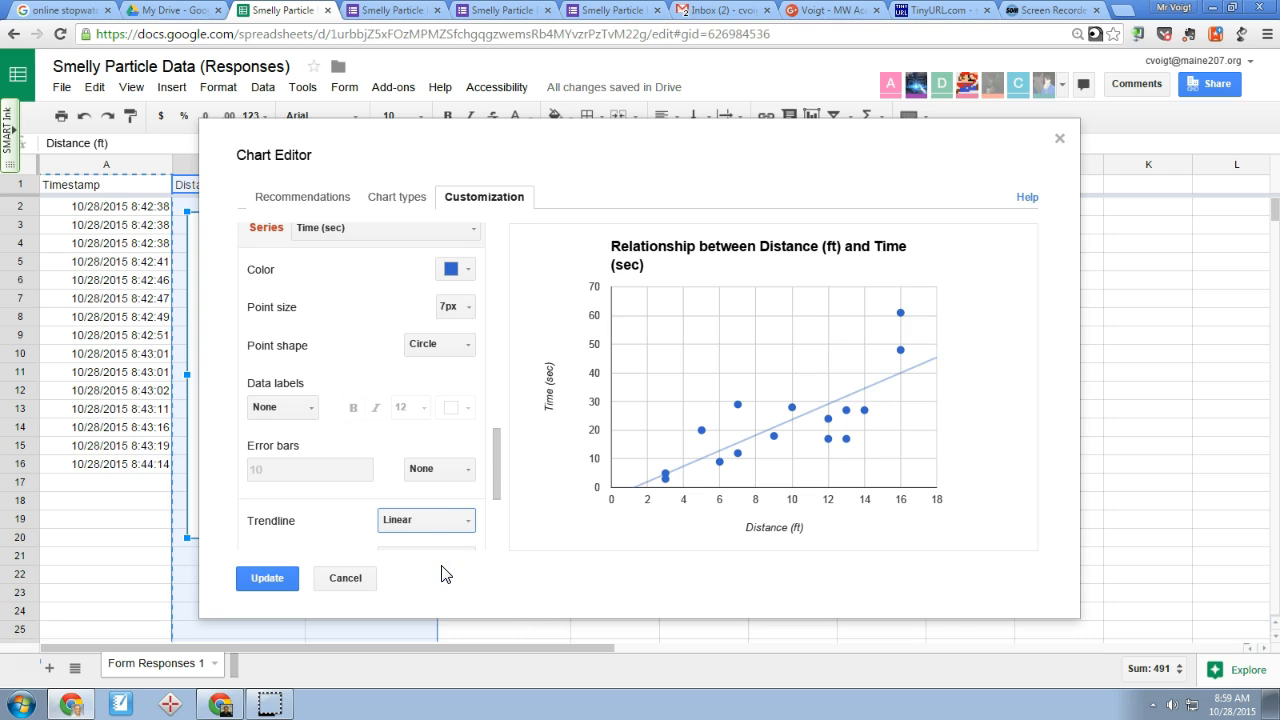
Turn on the trendline's R² value and set the chart legend's position to Right
left_click_drag(491, 465, 494, 497)
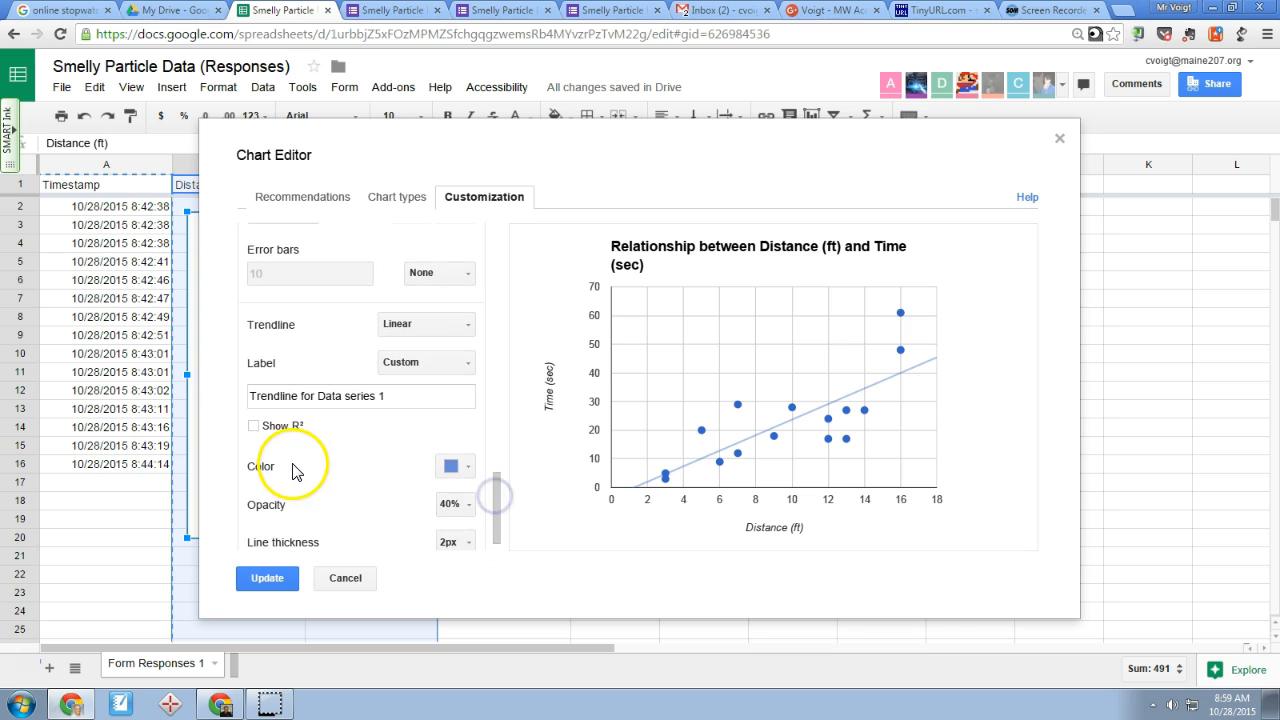
left_click(254, 428)
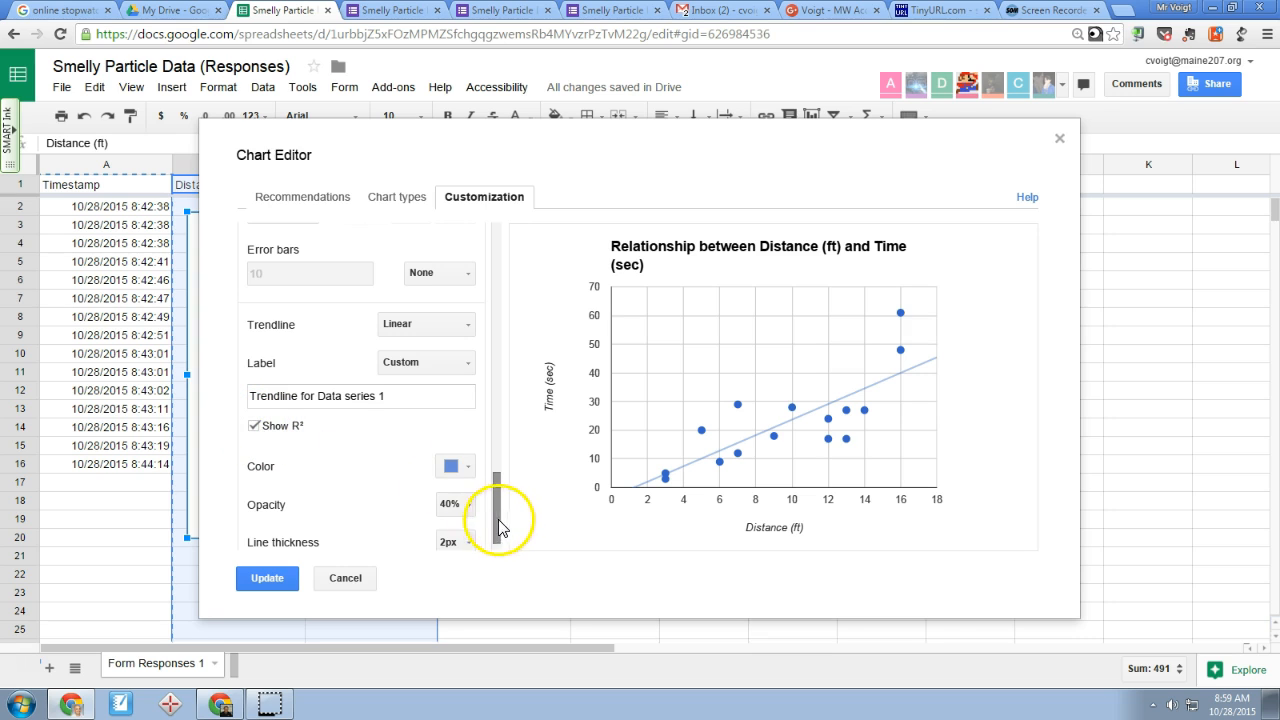
left_click_drag(500, 540, 501, 283)
left_click(270, 371)
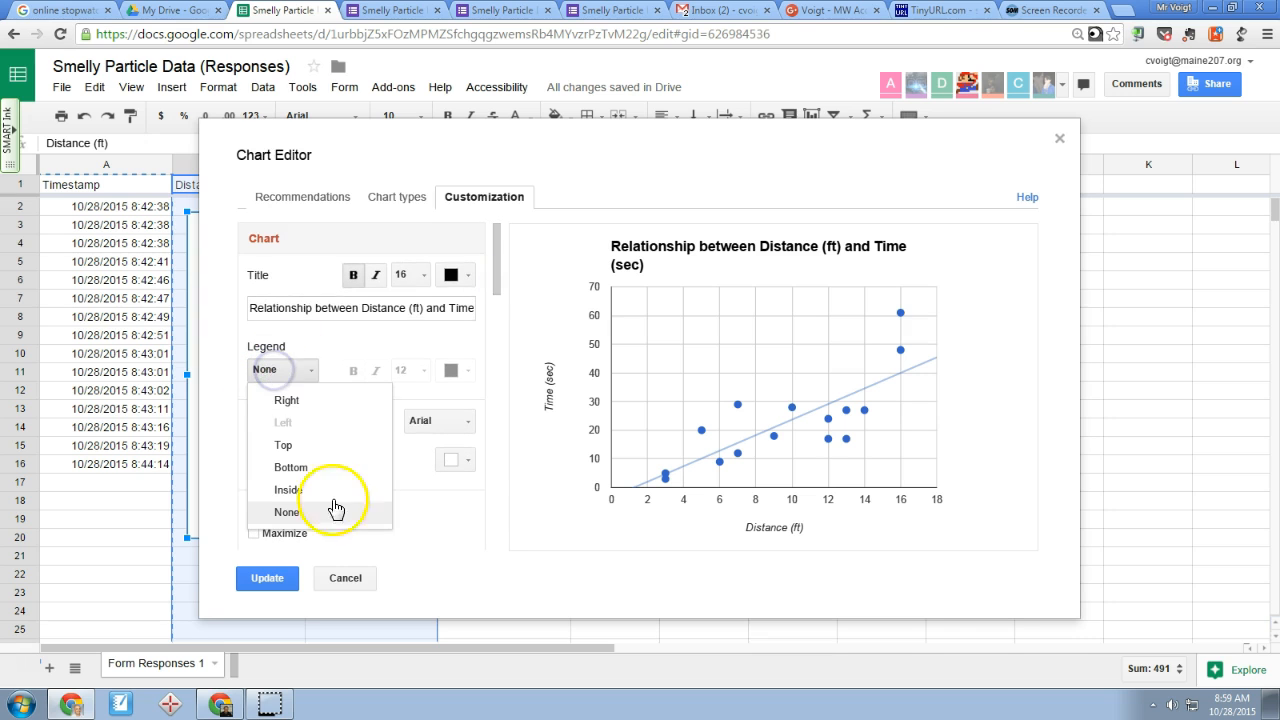
left_click(325, 397)
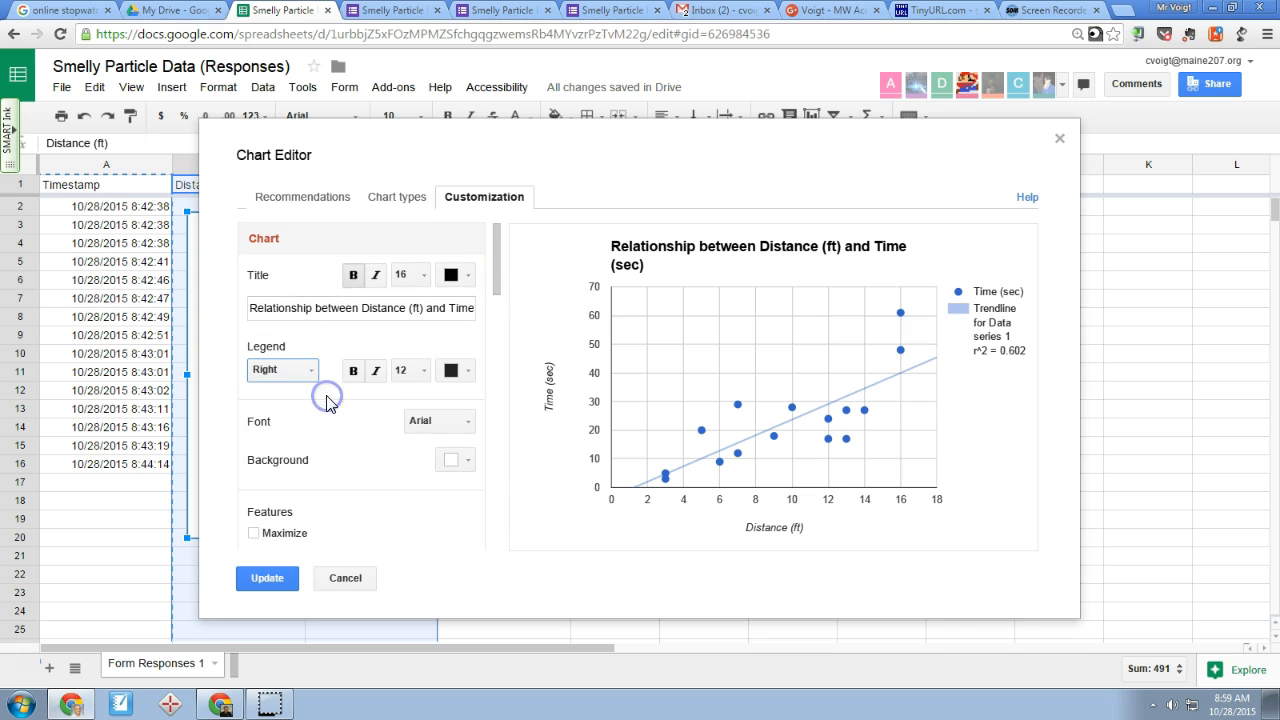
Turn off the trendline's R² value and set its label to use the equation
left_click_drag(495, 259, 467, 512)
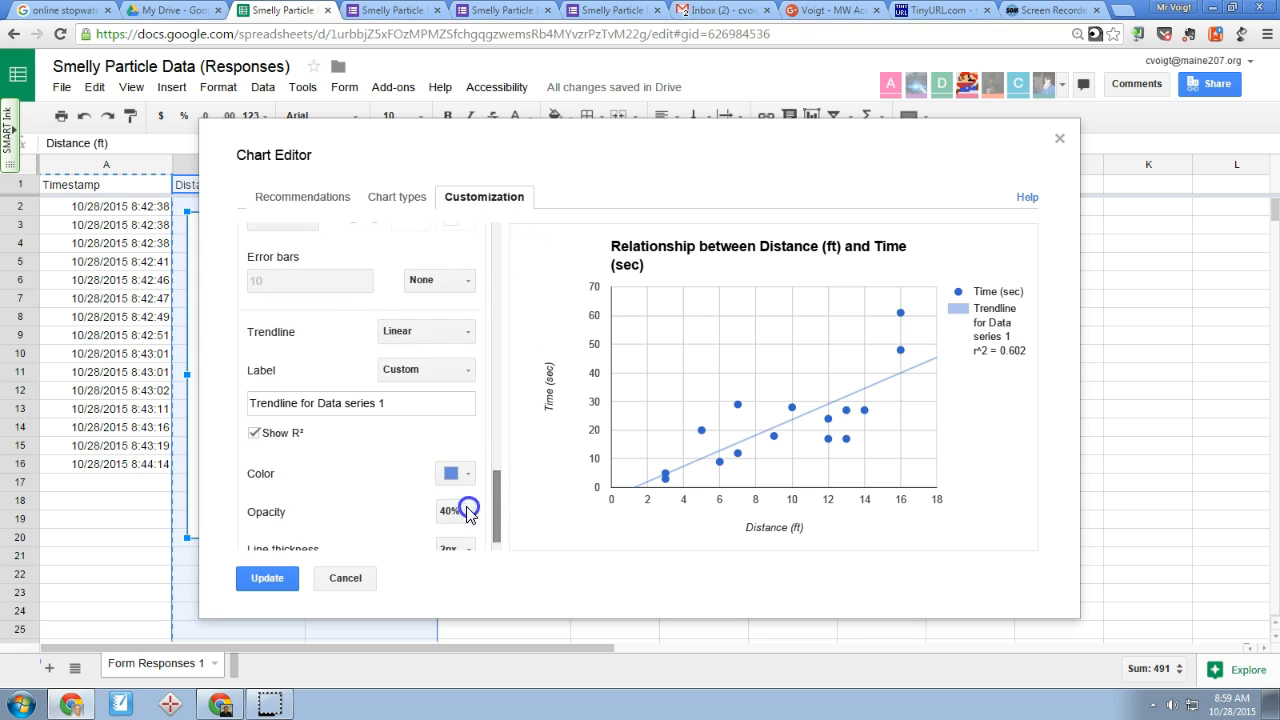
left_click(255, 434)
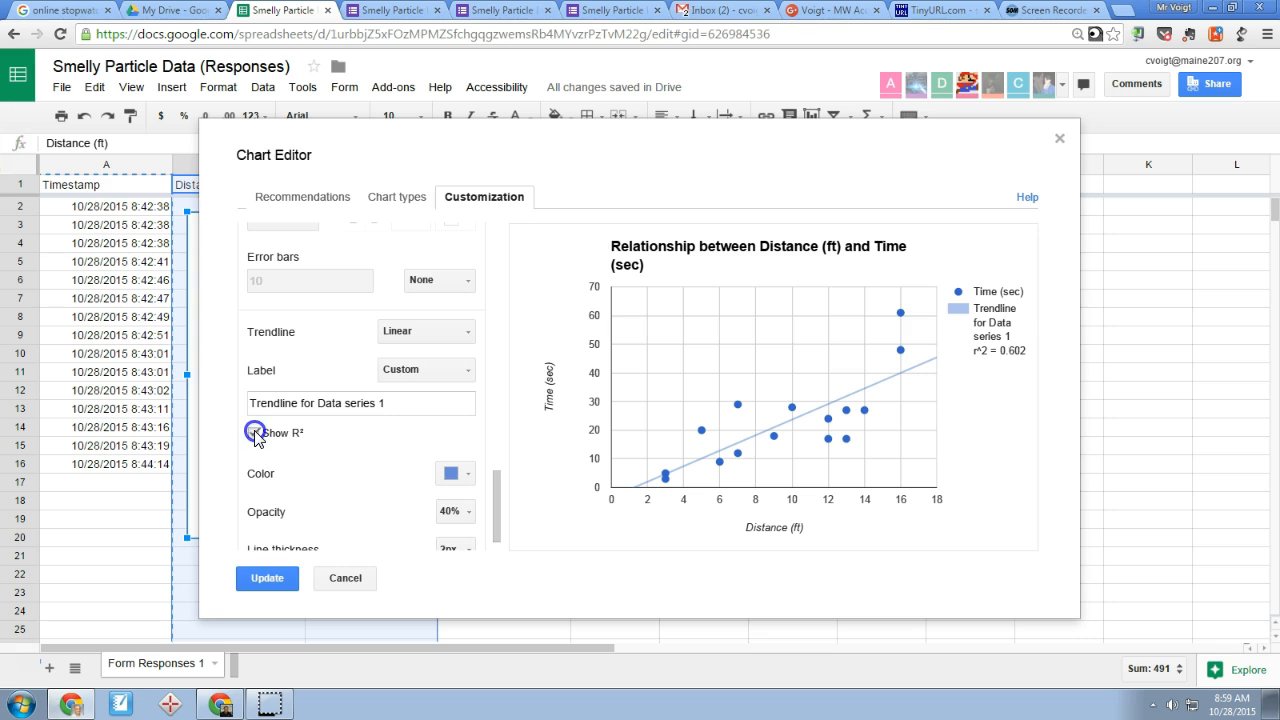
left_click(440, 370)
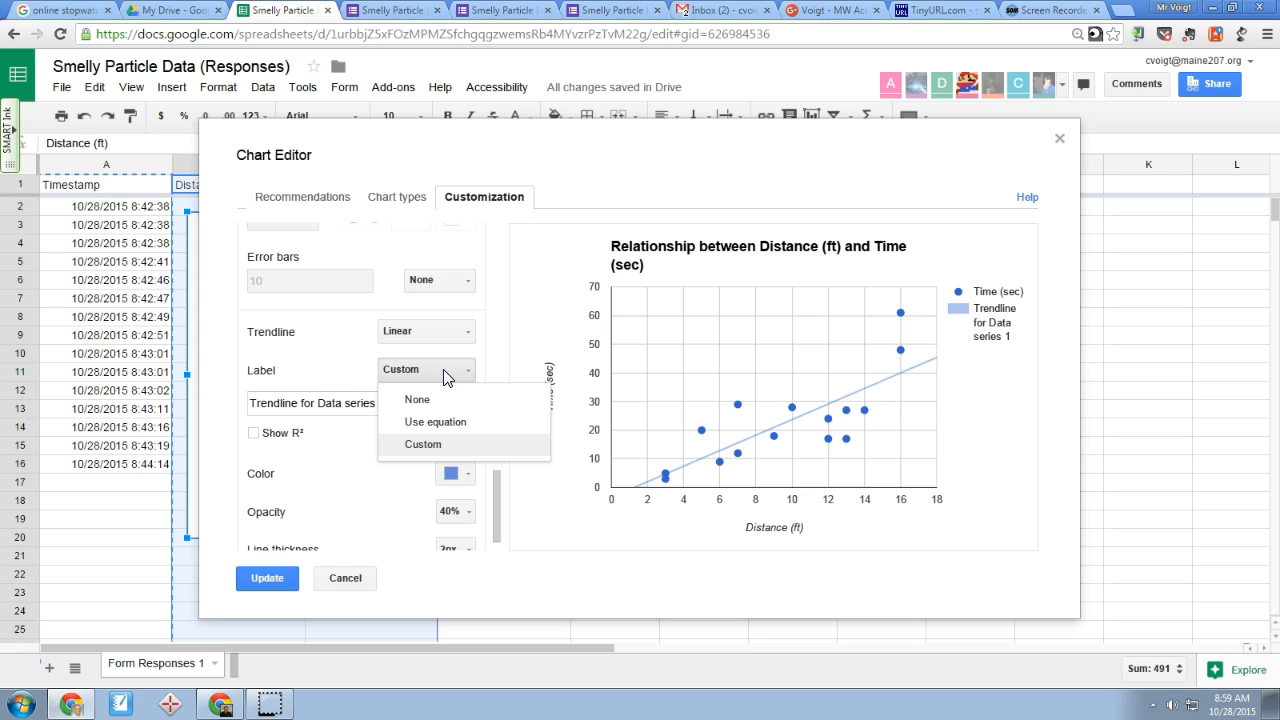
left_click(443, 421)
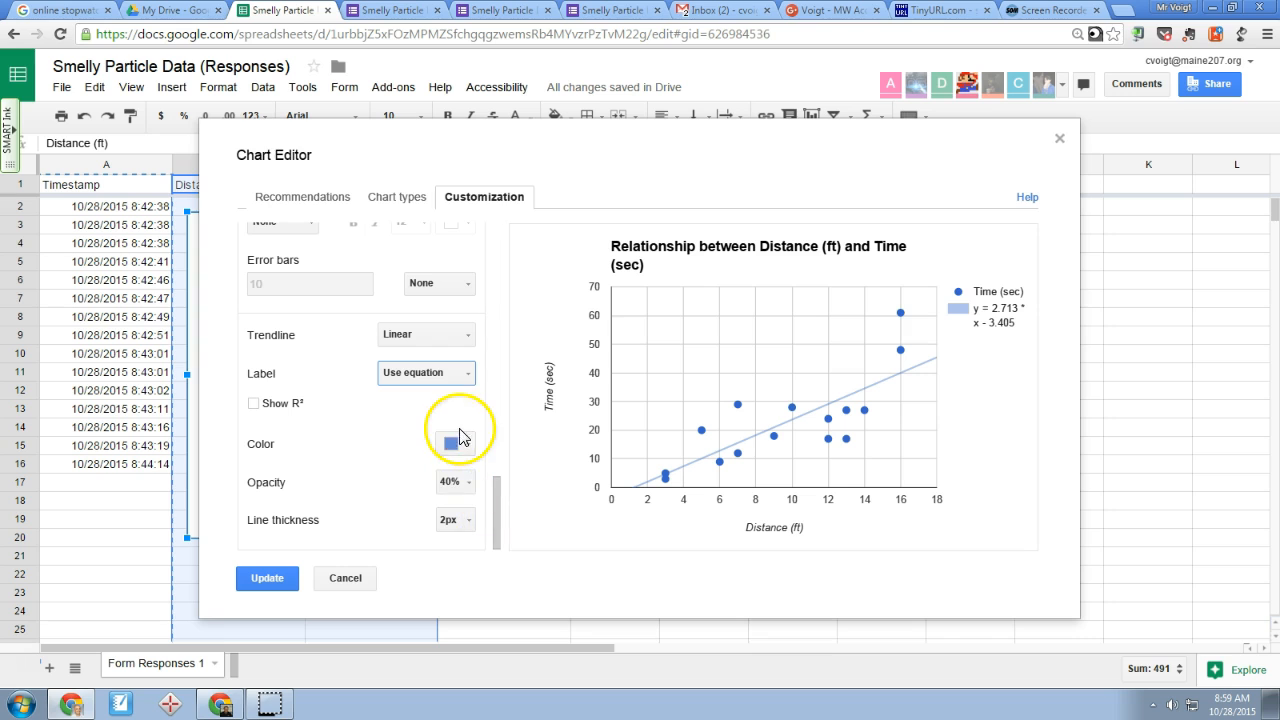
Change the point shape of the Time (sec) series to Triangle
left_click_drag(497, 514, 501, 466)
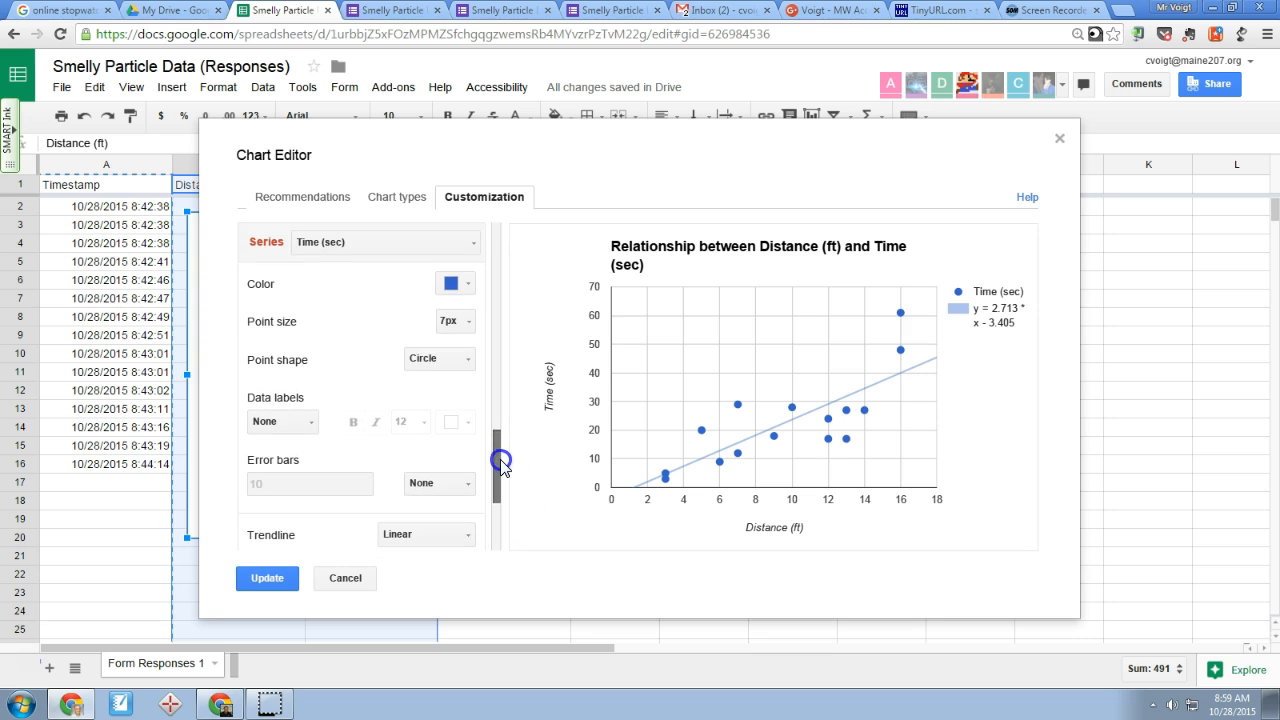
left_click(462, 362)
left_click(456, 409)
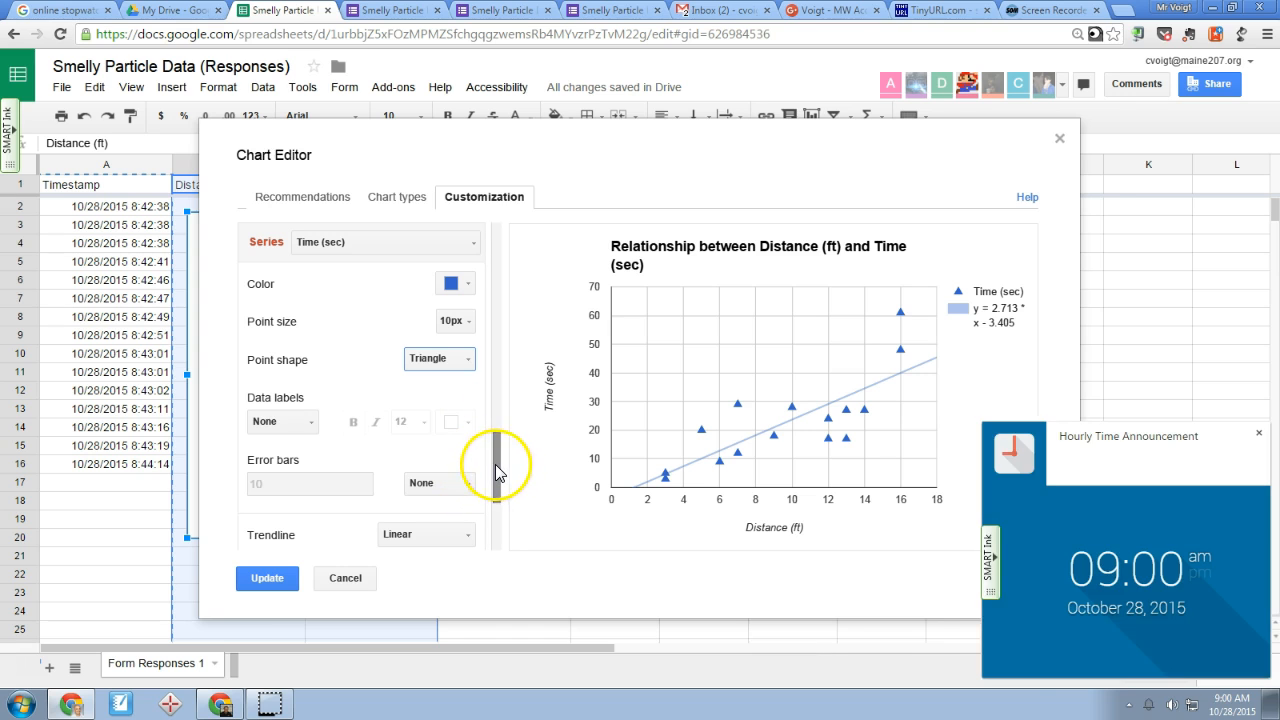
Apply the customizations to the chart in the sheet and dismiss the hourly time notification
left_click_drag(495, 464, 493, 524)
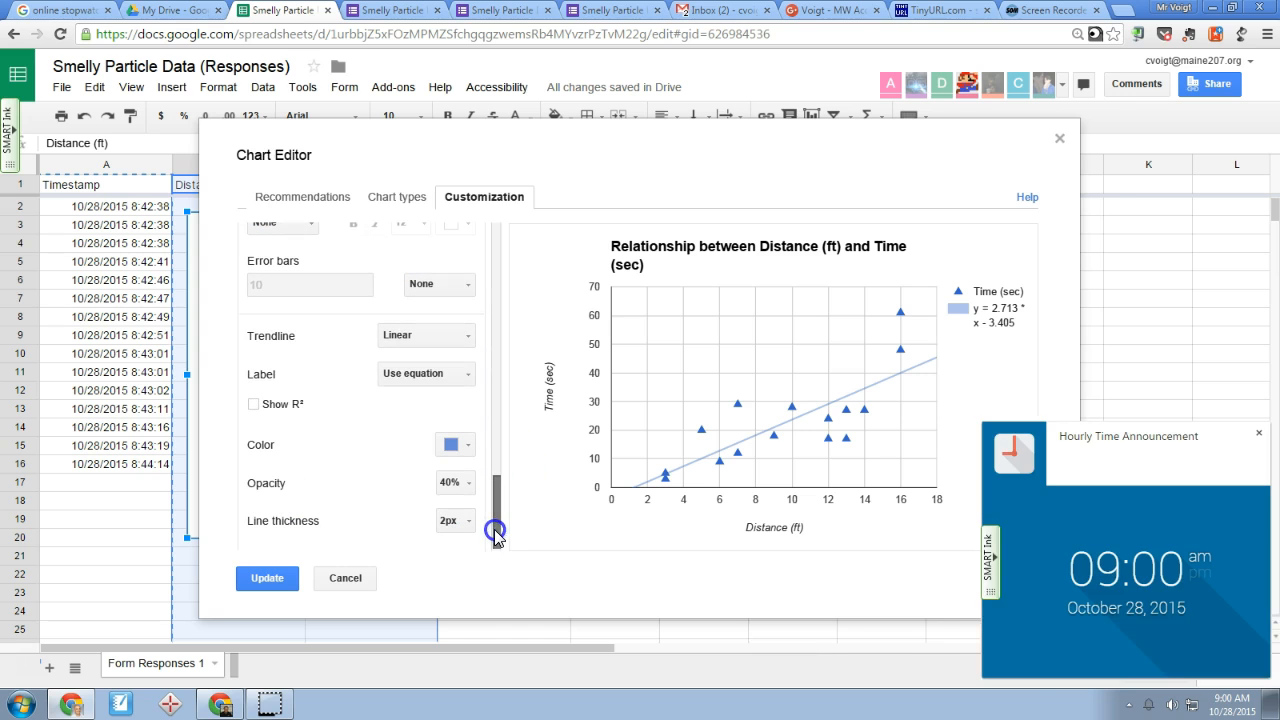
left_click(266, 580)
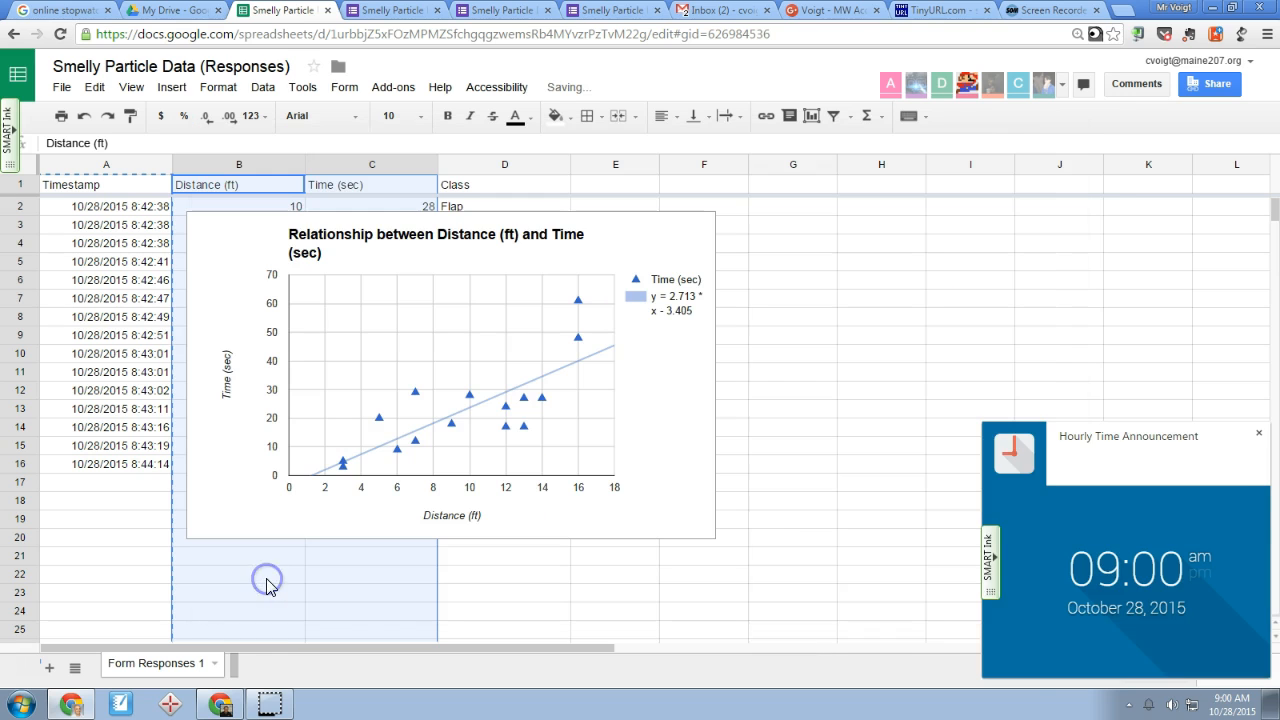
left_click(1258, 434)
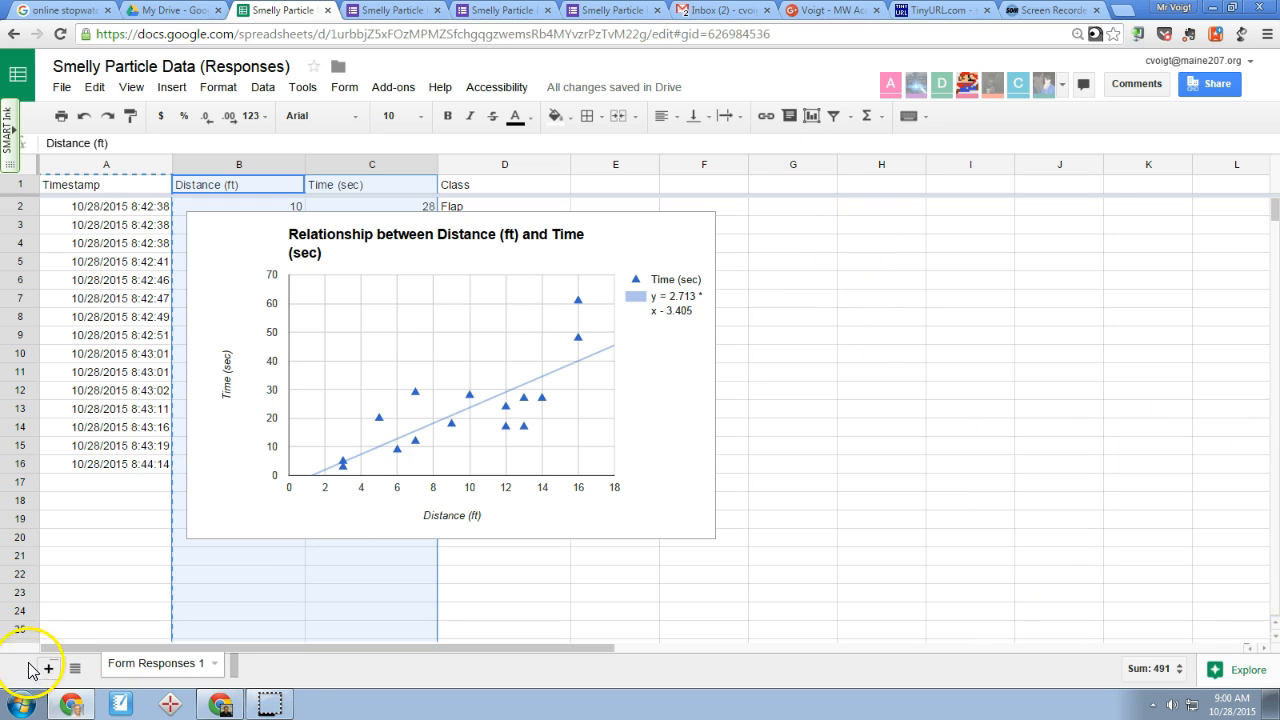